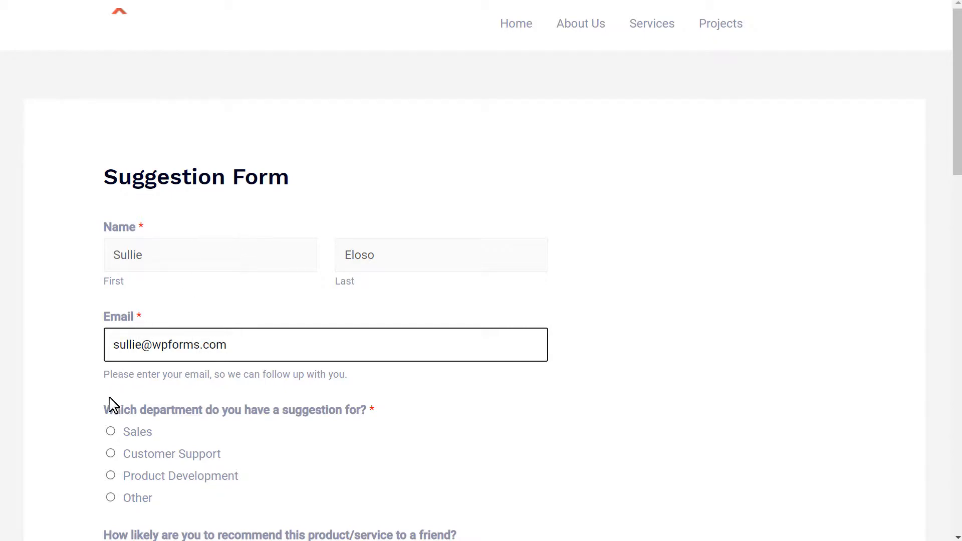
# Step: Choose Customer Support as the suggestion's department and Absolutely as the likelihood of recommending to a friend
pyautogui.click(111, 454)
pyautogui.scroll(-4, 274, 421)
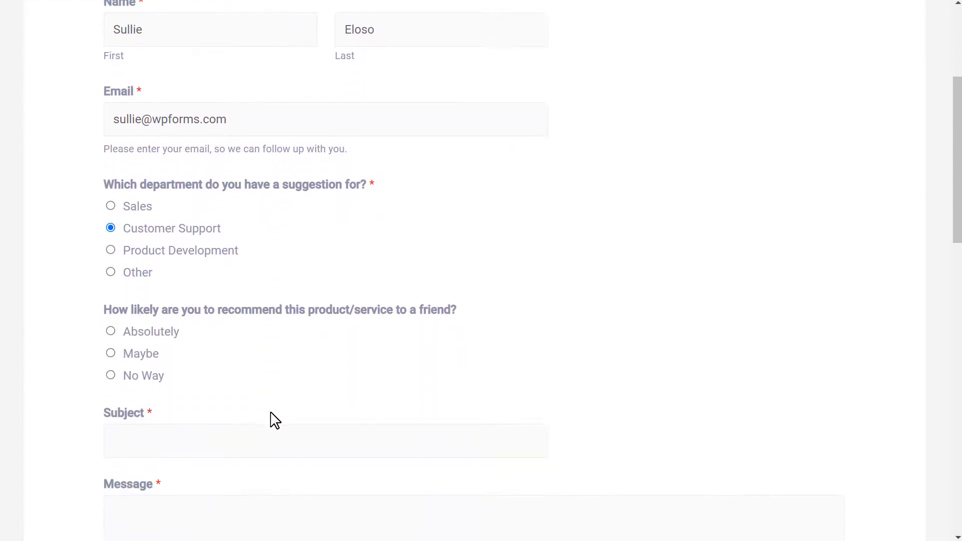
pyautogui.click(111, 331)
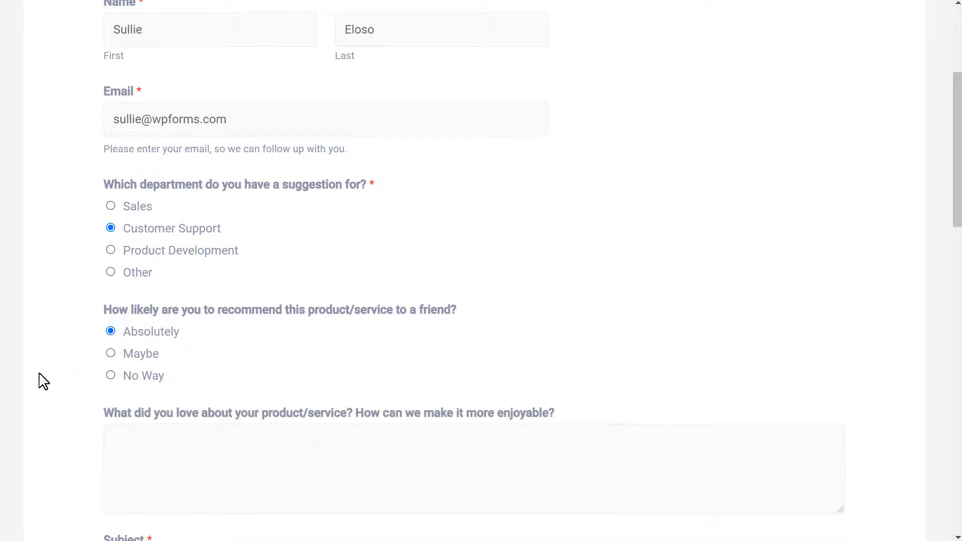
# Step: Answer what was loved with "Your service was excellent! Very polite, kind and answered all of my questions. Thank you!"
pyautogui.scroll(-1, 40, 383)
pyautogui.scroll(-1, 40, 384)
pyautogui.click(221, 346)
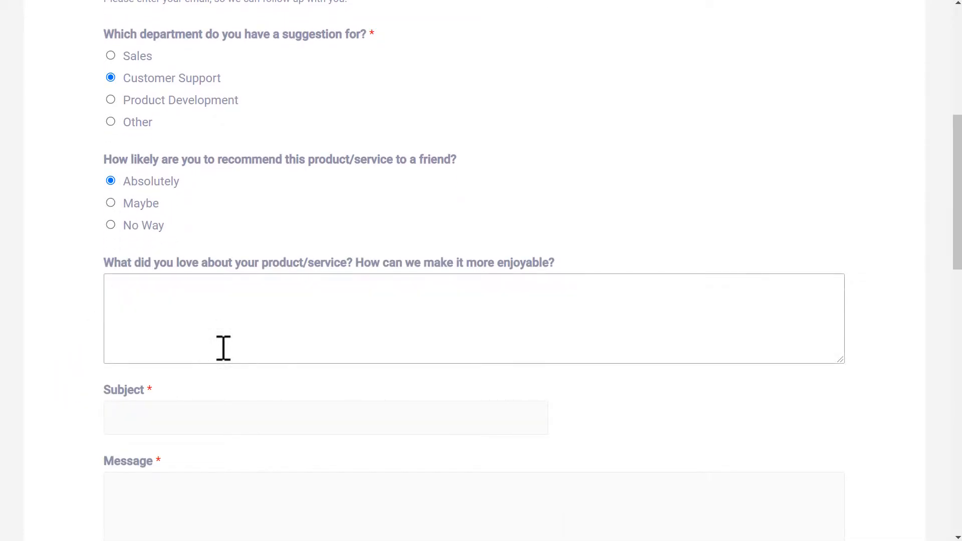
pyautogui.write('Your service was excellent! Very pol')
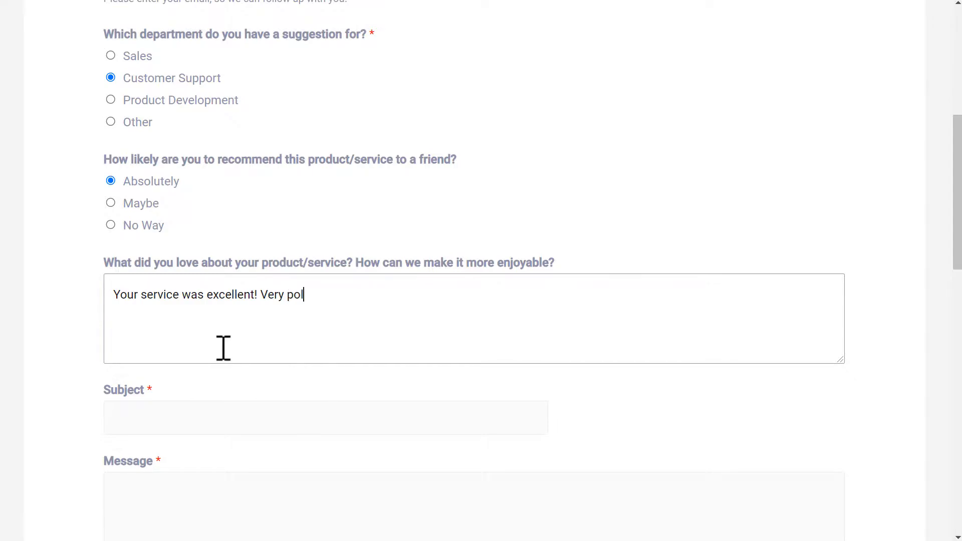
pyautogui.write('and answere')
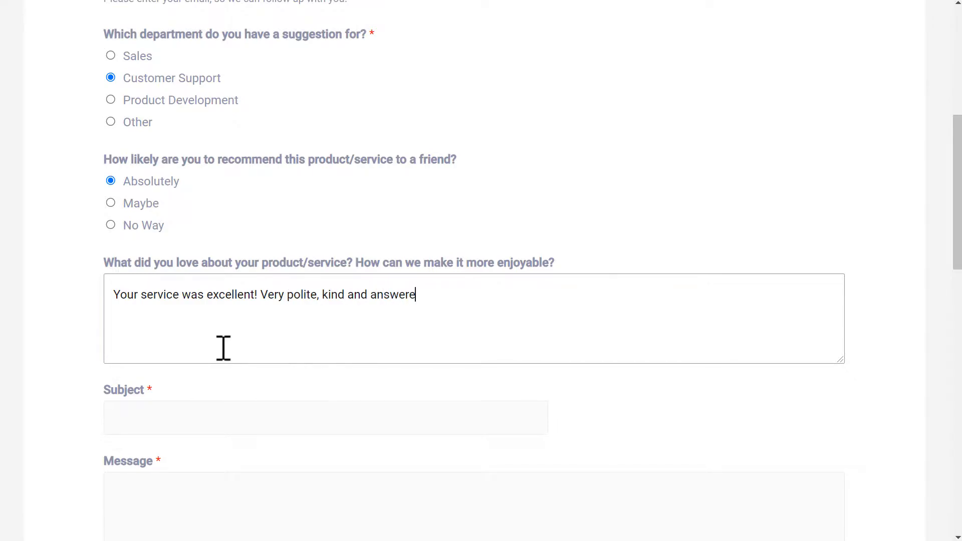
pyautogui.write('d all of my questions. Thank you!')
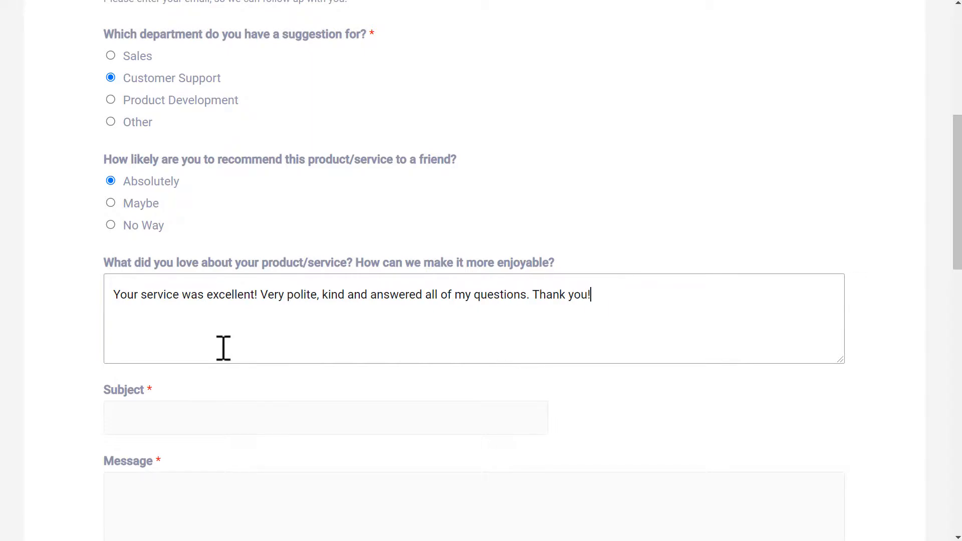
# Step: Enter "Customer Service Feedback" as the suggestion's subject
pyautogui.click(136, 418)
pyautogui.write('Customer Service Feedback')
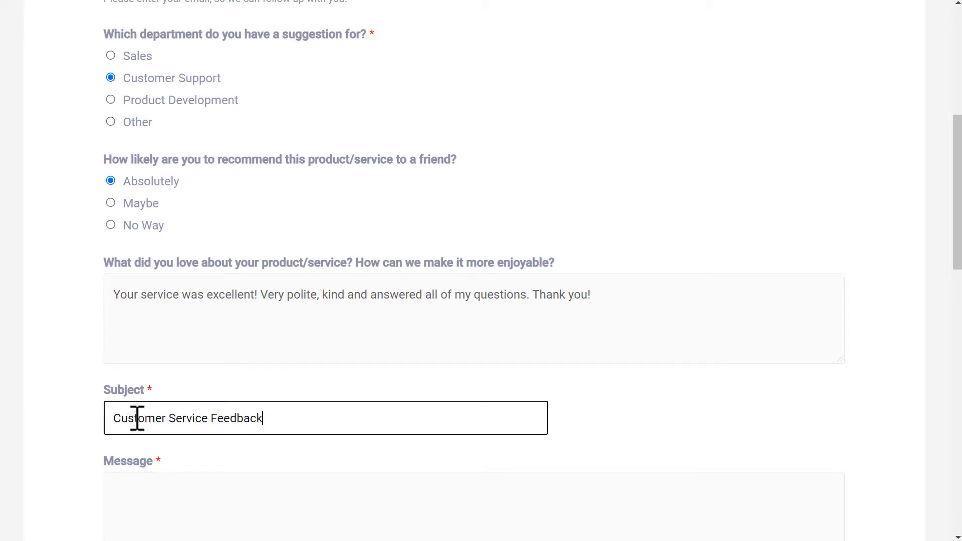
pyautogui.scroll(-3, 57, 437)
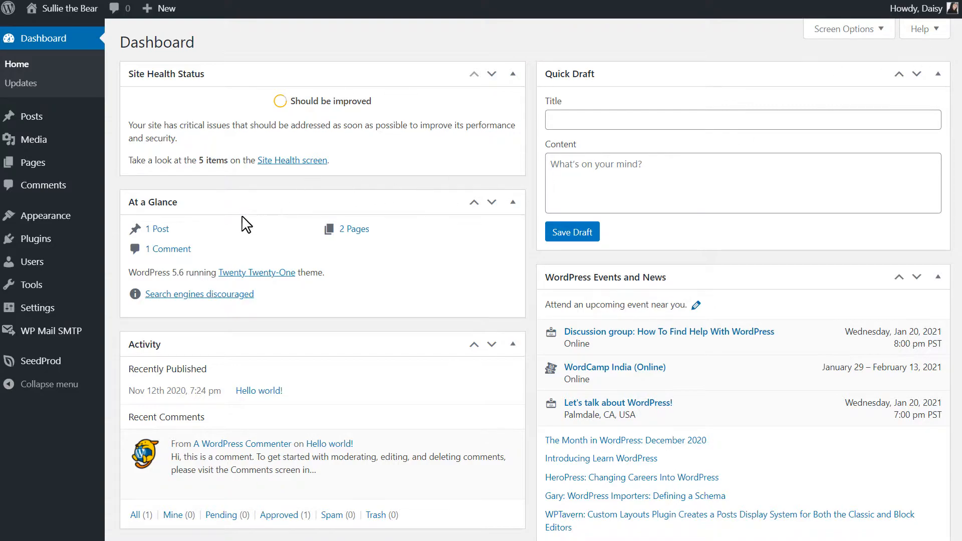
# Step: Install the plugin from the uploaded file wpforms.zip and activate it
pyautogui.click(67, 245)
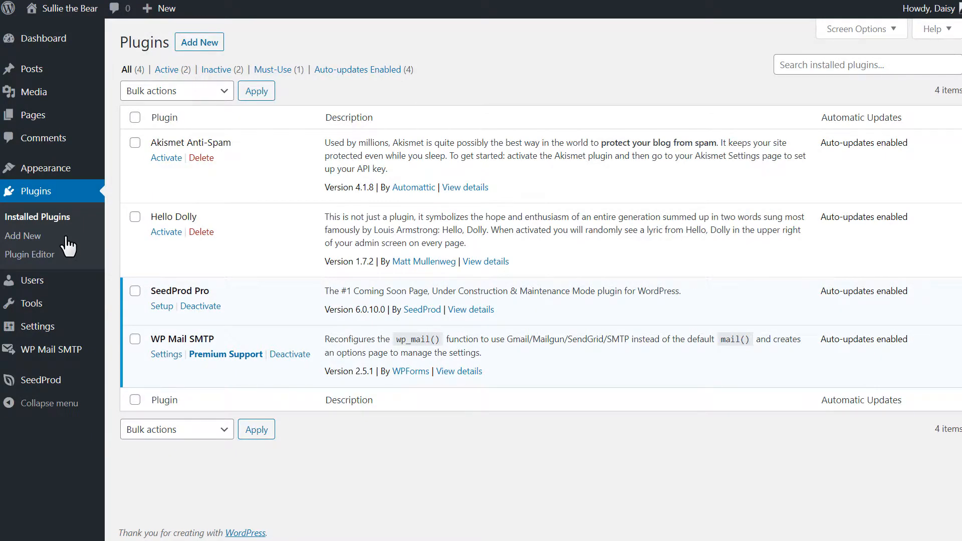
pyautogui.click(217, 43)
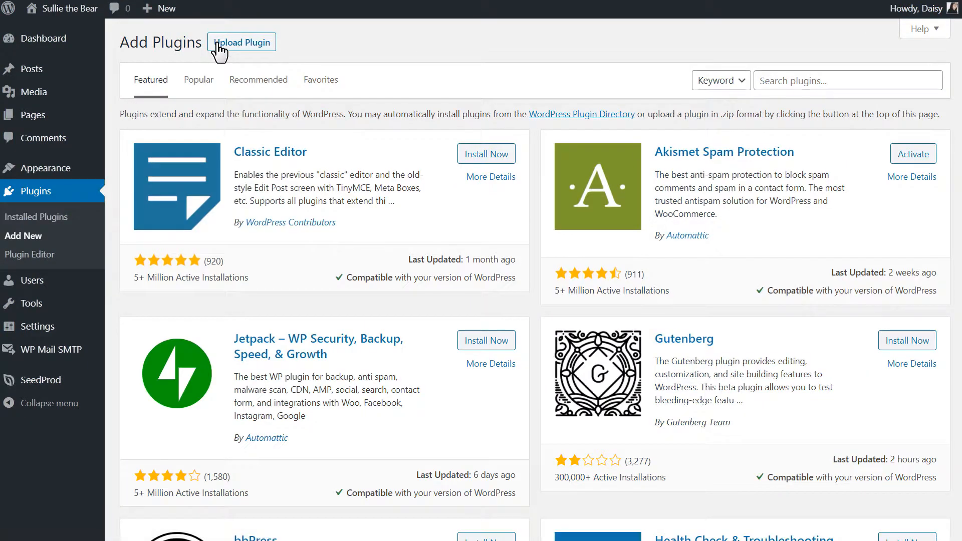
pyautogui.click(219, 44)
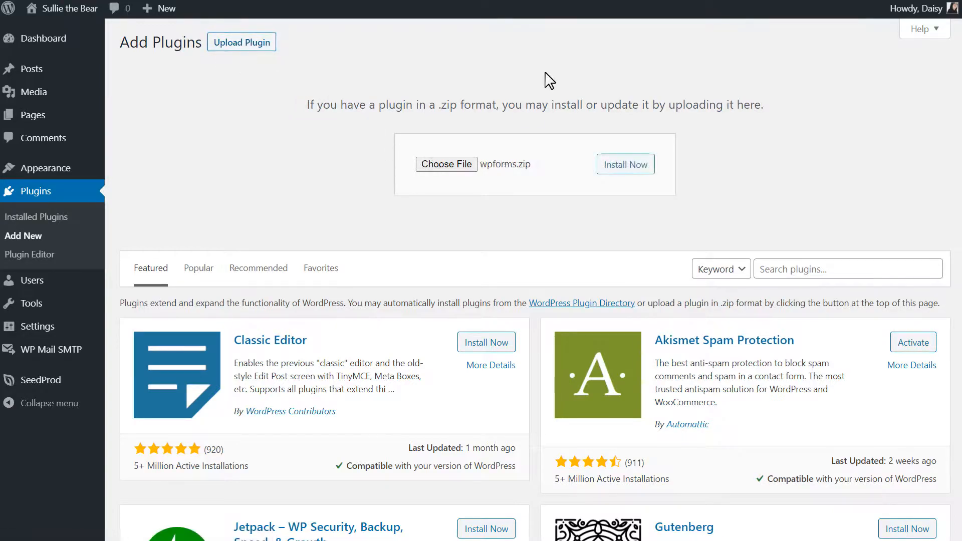
pyautogui.click(643, 166)
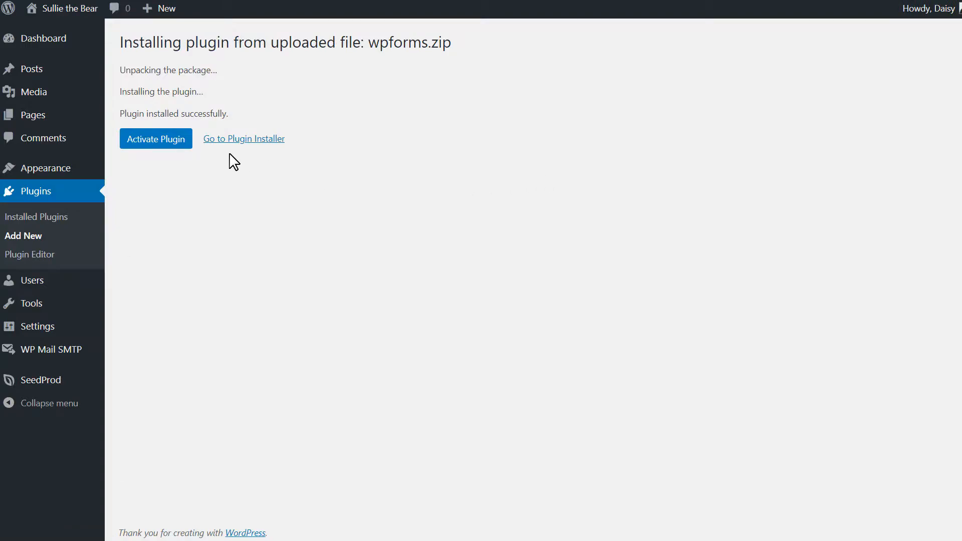
pyautogui.click(180, 146)
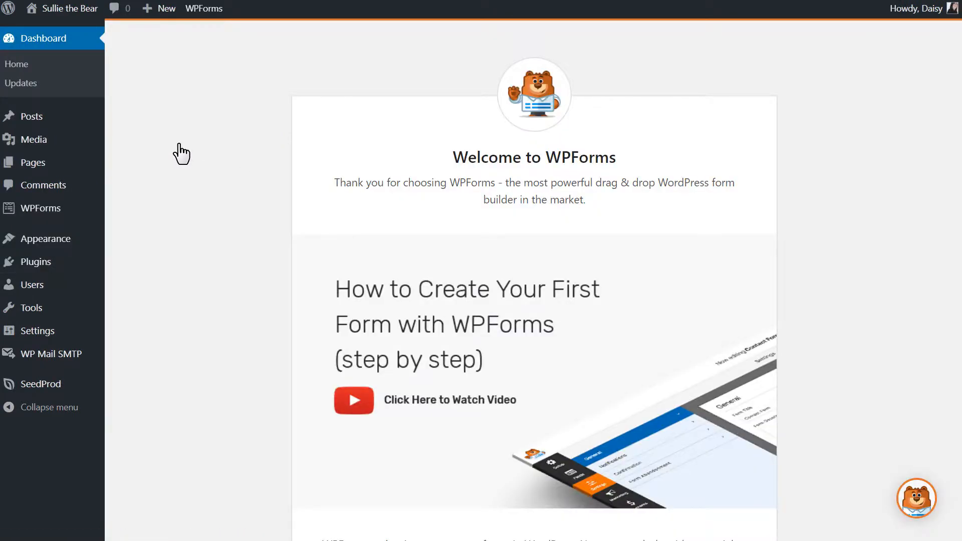
# Step: Open the general WPForms settings that hold the license key
pyautogui.moveTo(60, 208)
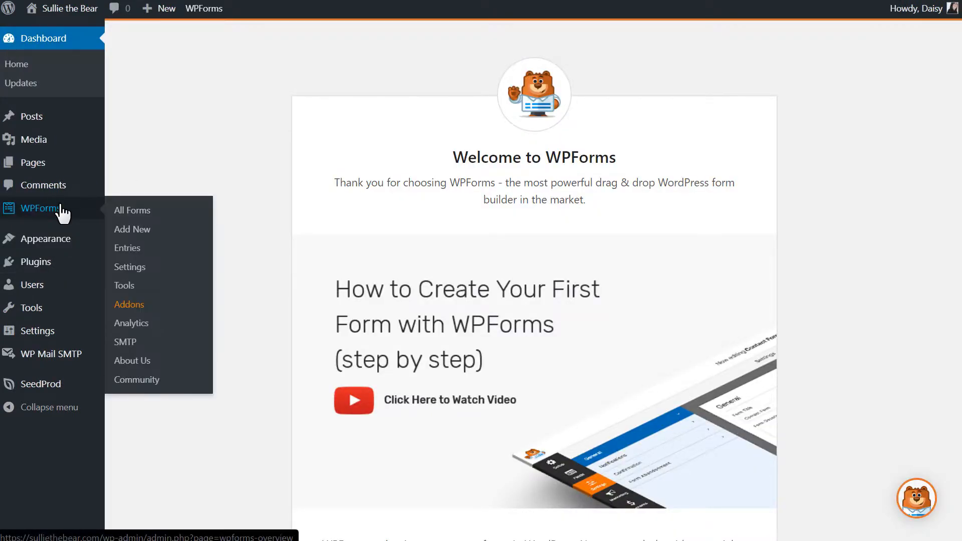
pyautogui.click(146, 273)
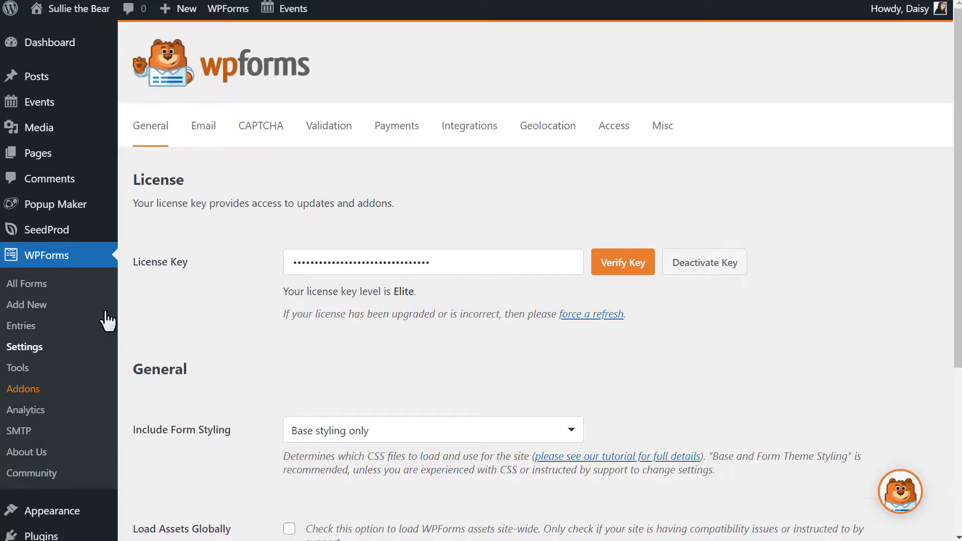
# Step: Create a new form from the Suggestion Form template
pyautogui.click(66, 312)
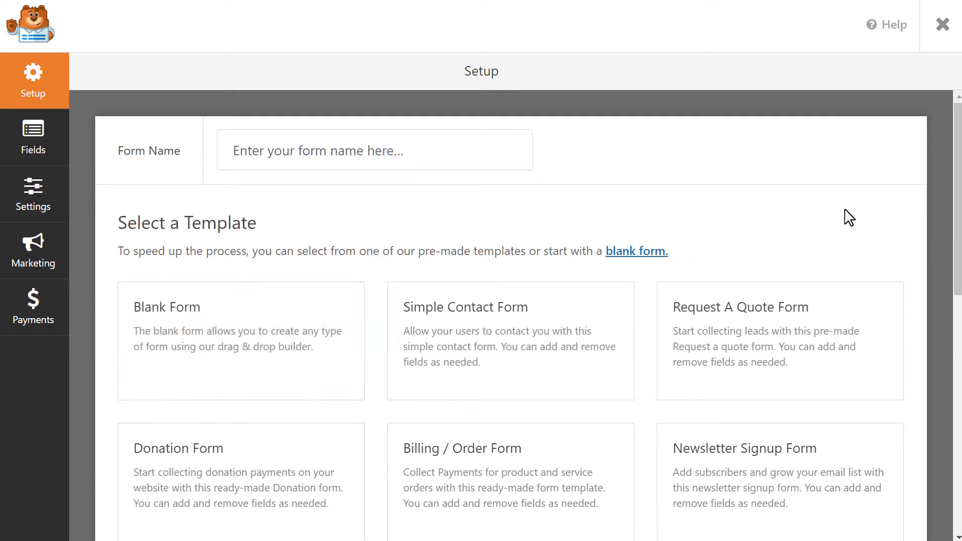
pyautogui.moveTo(953, 174); pyautogui.dragTo(955, 220)
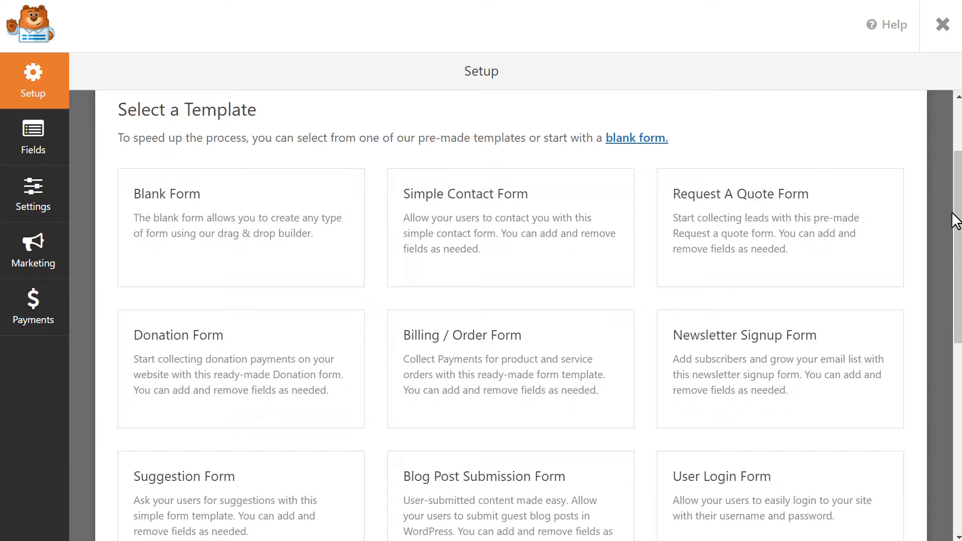
pyautogui.moveTo(955, 220); pyautogui.dragTo(959, 284)
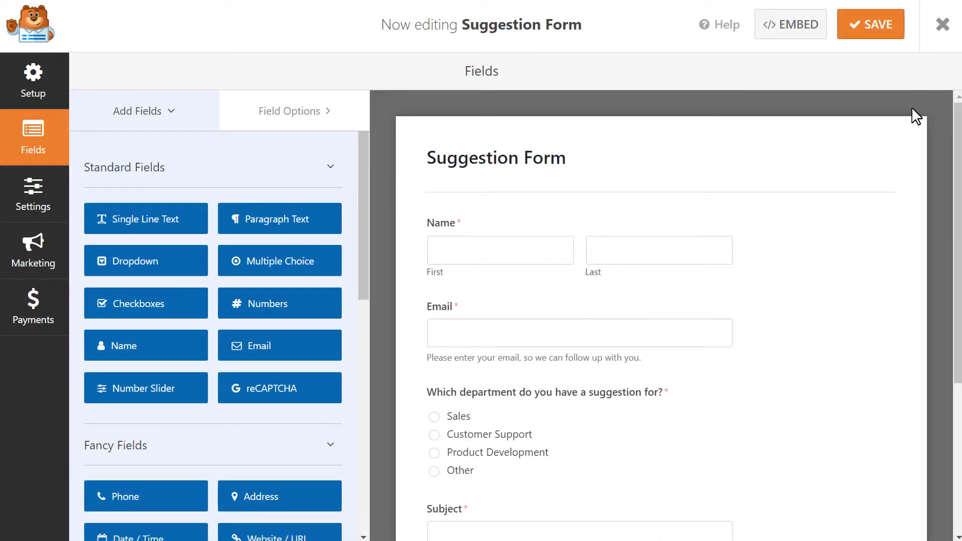
# Step: Review the options of the Suggestion Form's Name, Email, Subject, Message and department fields
pyautogui.click(758, 215)
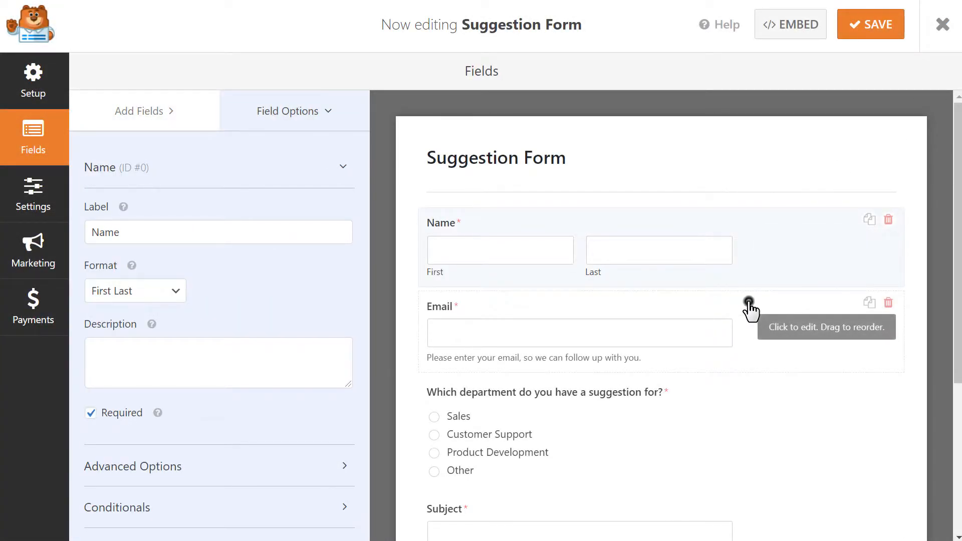
pyautogui.click(749, 304)
pyautogui.scroll(-5, 751, 311)
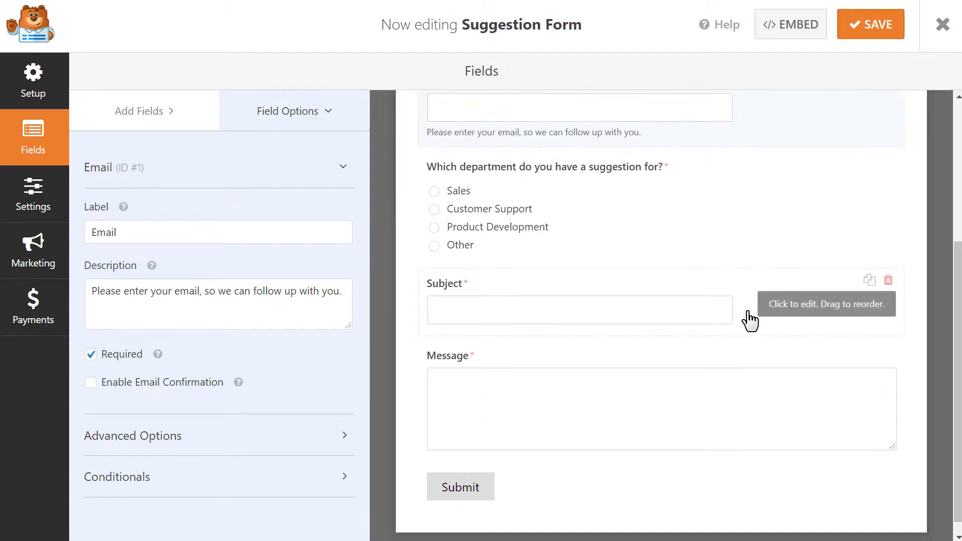
pyautogui.click(749, 318)
pyautogui.click(723, 411)
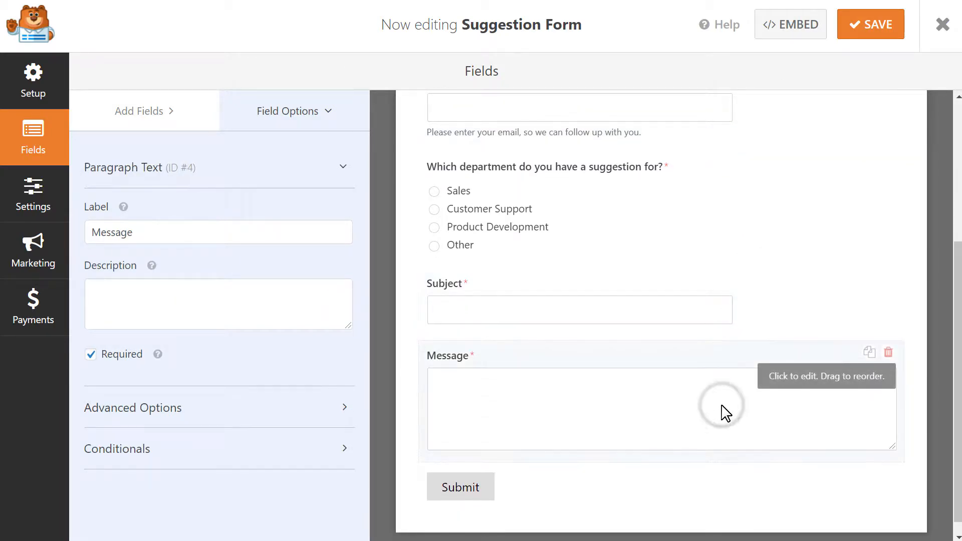
pyautogui.scroll(3, 726, 414)
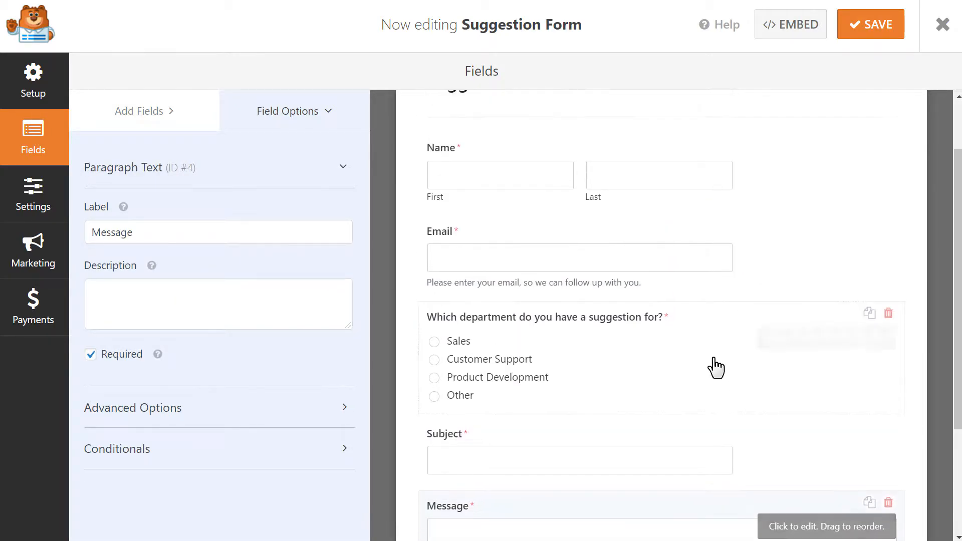
pyautogui.click(715, 364)
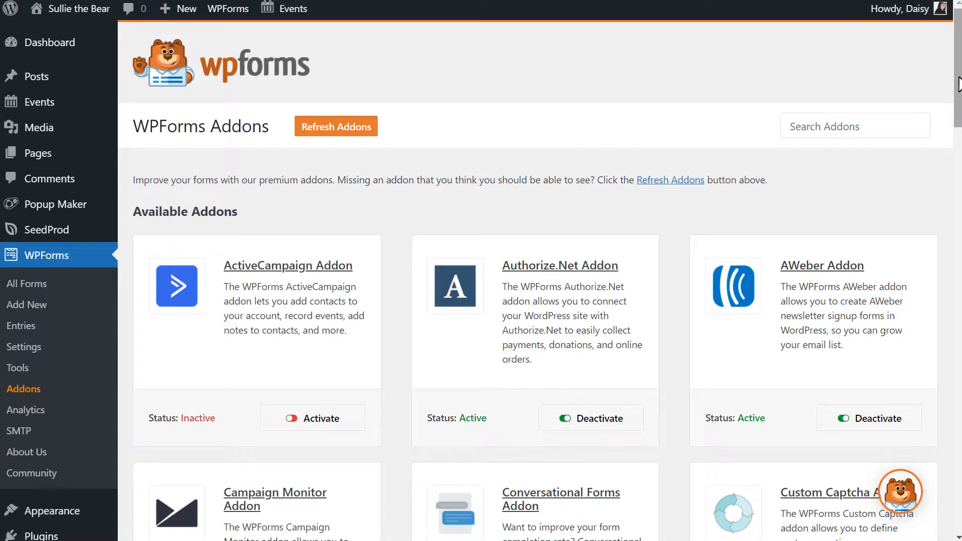
# Step: Browse the available WPForms addons and inspect the Survey Form's Your Experience rating and "How satisfied are you with" Likert scale
pyautogui.moveTo(956, 78); pyautogui.dragTo(958, 408)
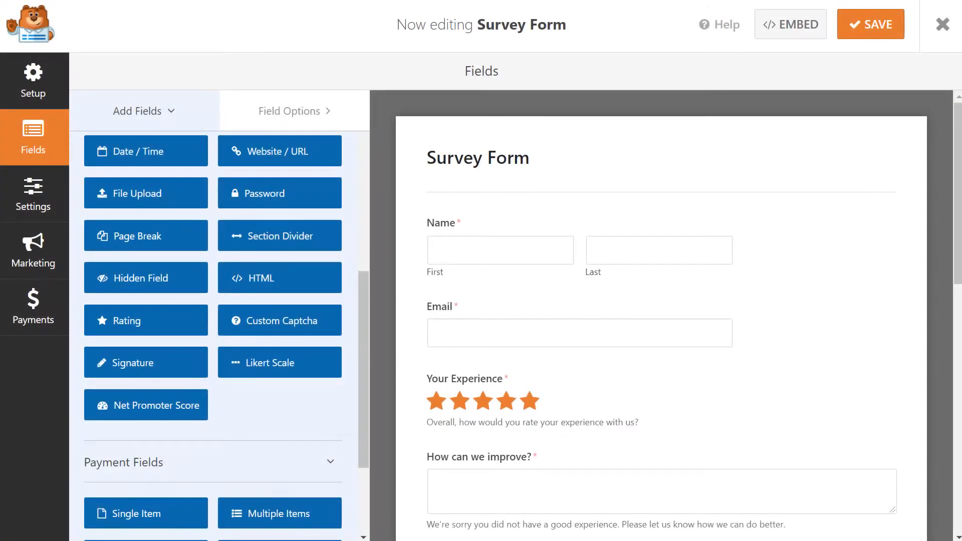
pyautogui.moveTo(955, 116); pyautogui.dragTo(956, 206)
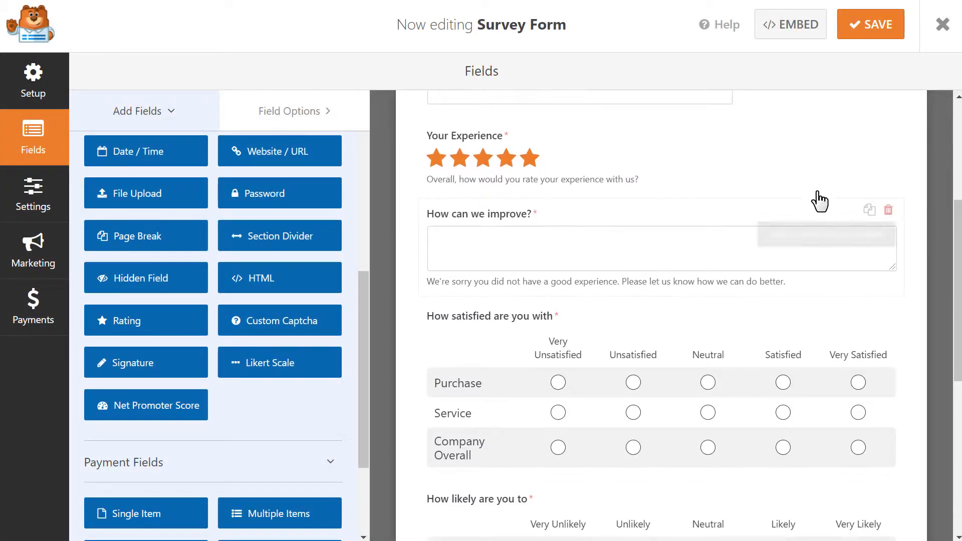
pyautogui.click(733, 165)
pyautogui.click(743, 325)
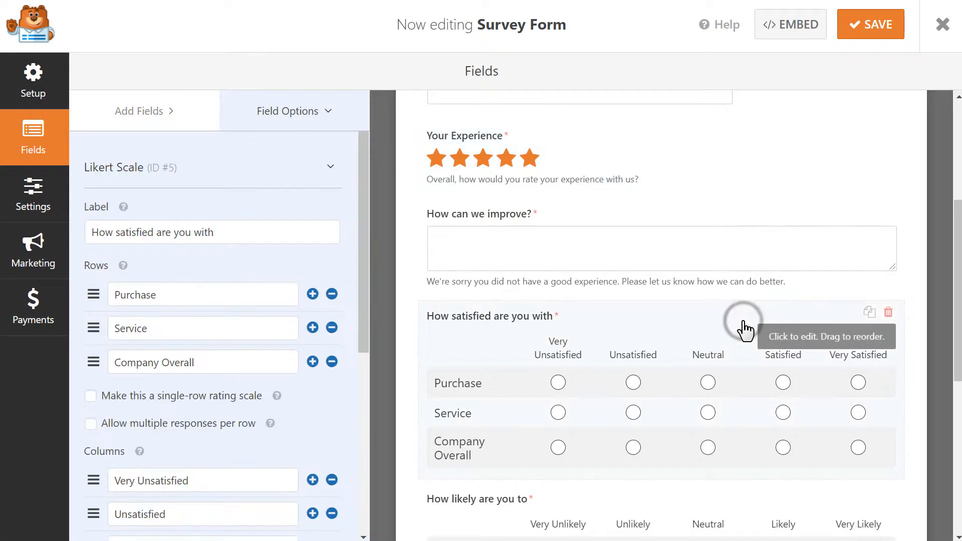
# Step: Add a Net Promoter Score field between "How can we improve?" and "How satisfied are you with" in the Survey Form
pyautogui.click(134, 111)
pyautogui.moveTo(357, 163); pyautogui.dragTo(365, 318)
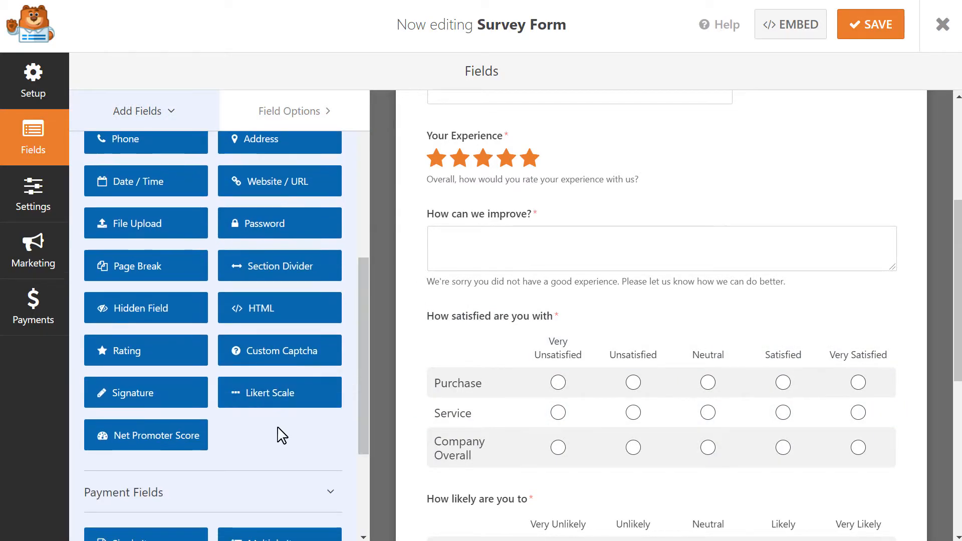
pyautogui.moveTo(155, 439); pyautogui.dragTo(628, 324)
pyautogui.scroll(-2, 959, 230)
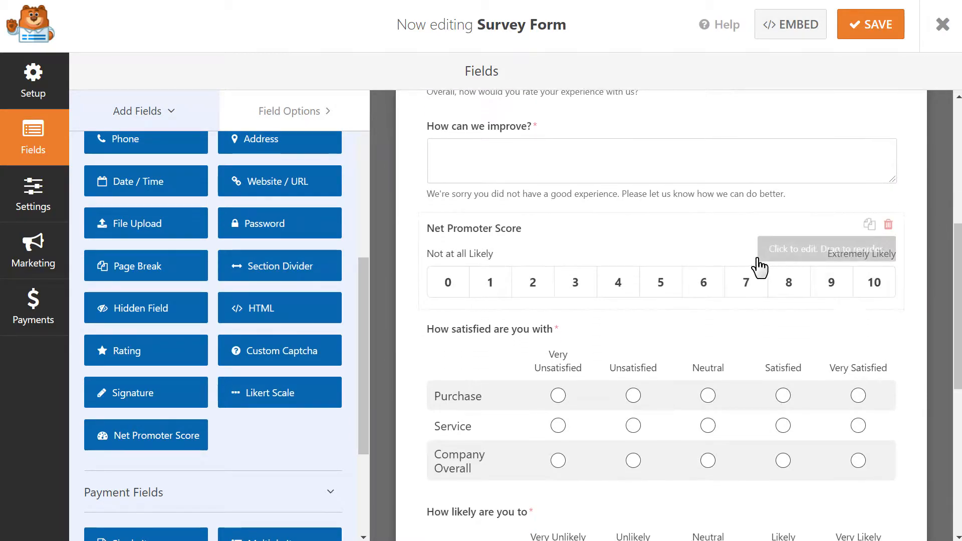
pyautogui.click(716, 246)
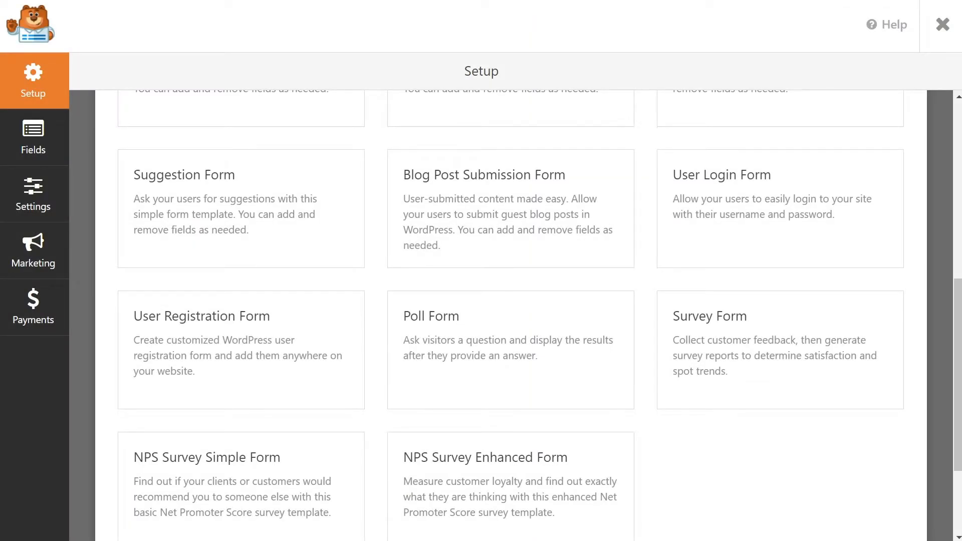
# Step: Start a form from the Suggestion Form template again
pyautogui.click(287, 226)
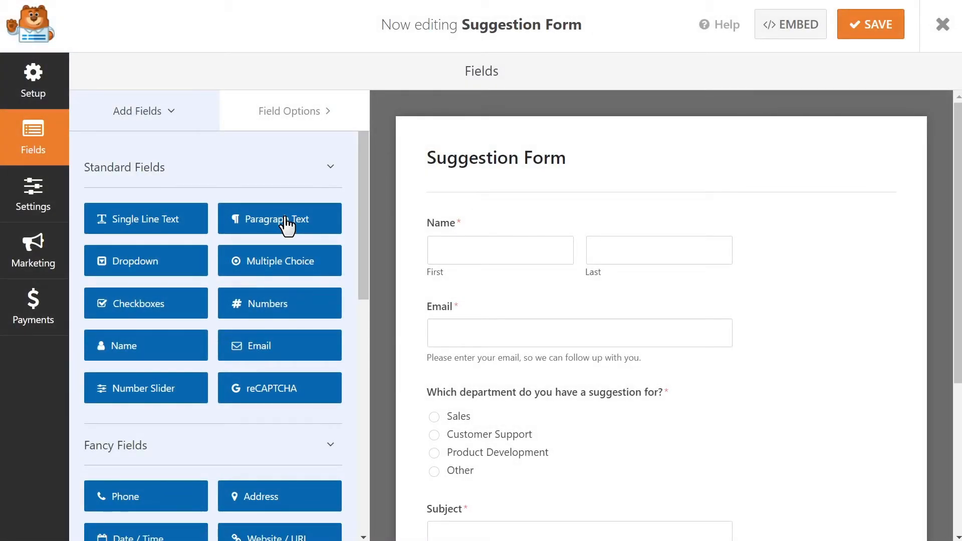
# Step: Add a Single Line Text field at the top of the form and place it below the Name field
pyautogui.moveTo(155, 217); pyautogui.dragTo(512, 221)
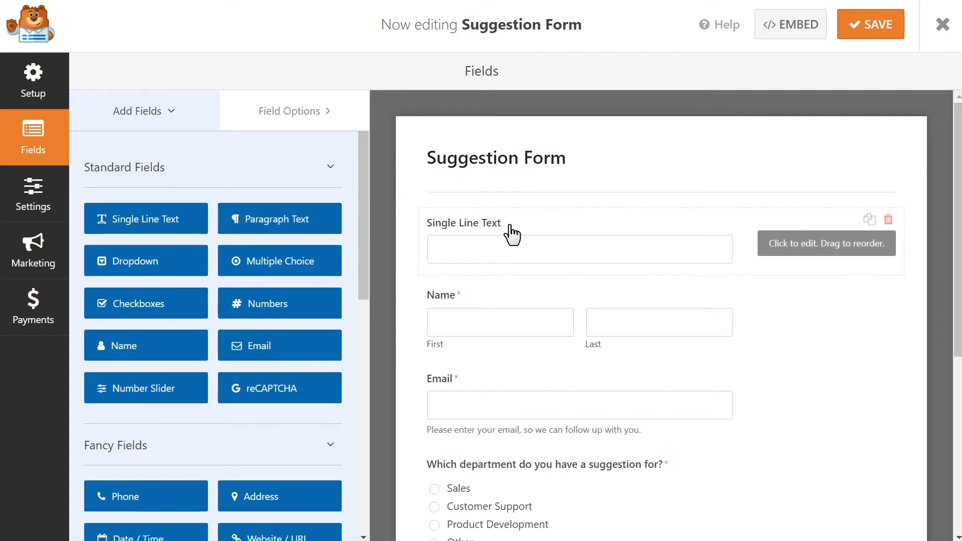
pyautogui.moveTo(509, 290); pyautogui.dragTo(511, 219)
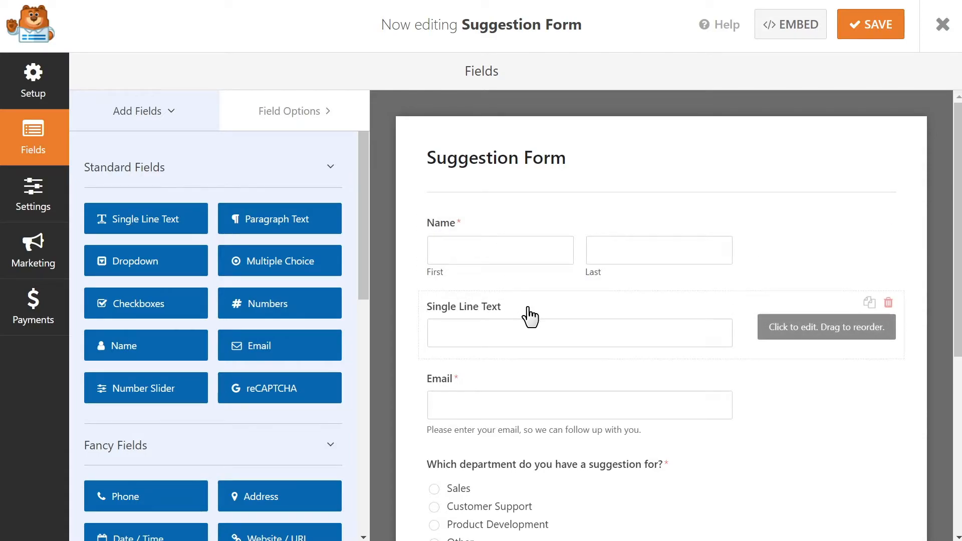
# Step: Delete the Single Line Text field between Name and Email
pyautogui.click(889, 302)
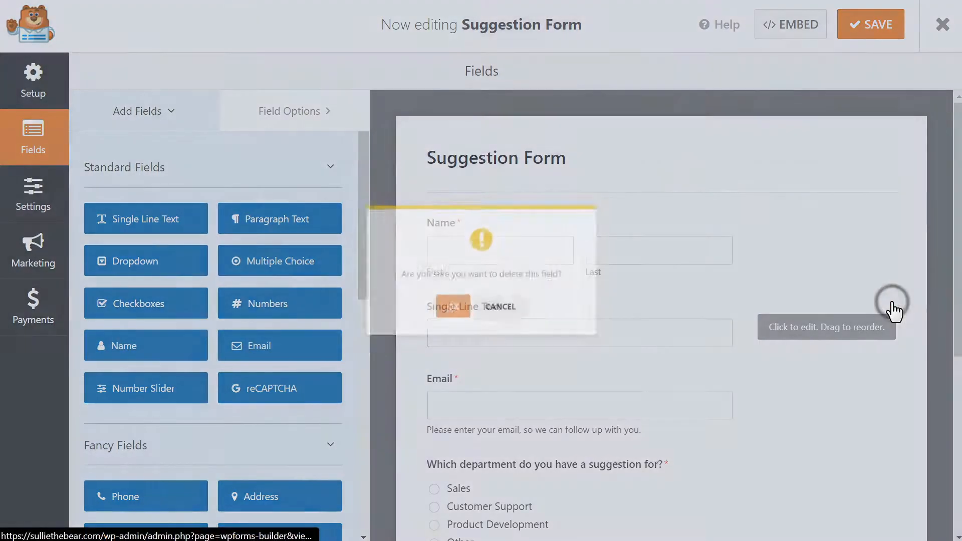
pyautogui.click(445, 324)
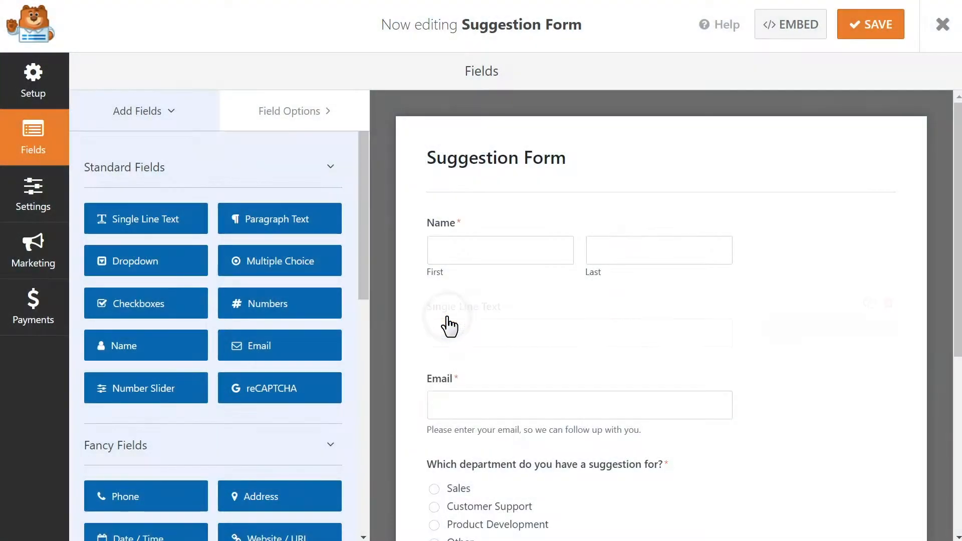
# Step: Add a Multiple Choice field above Subject and label it "How likely are you to recommend this product/service to a friend?"
pyautogui.moveTo(956, 206); pyautogui.dragTo(950, 301)
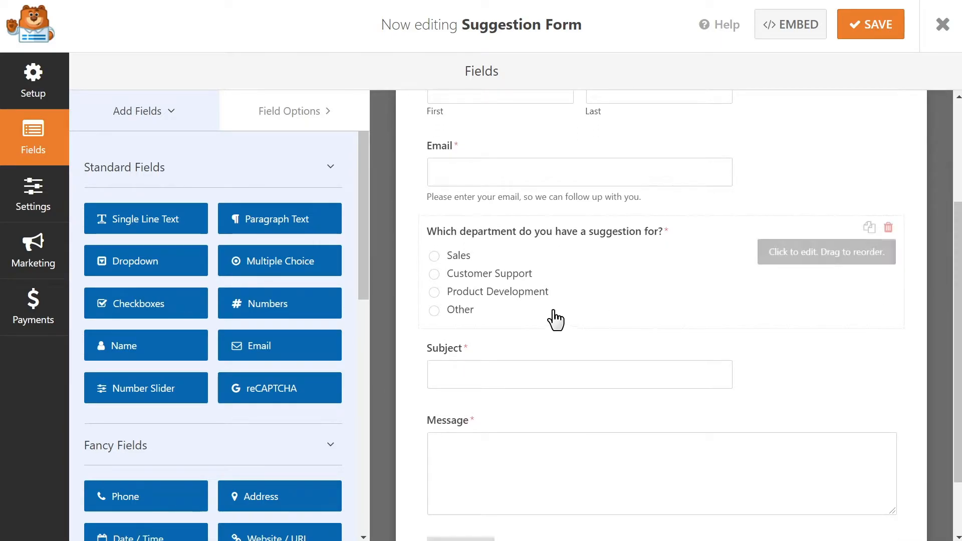
pyautogui.click(337, 275)
pyautogui.moveTo(390, 278); pyautogui.dragTo(531, 351)
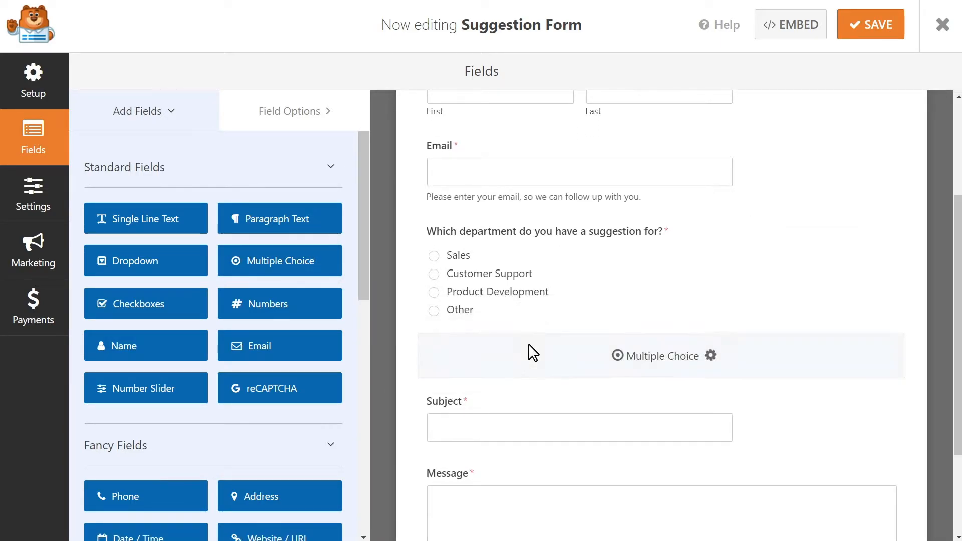
pyautogui.moveTo(269, 233); pyautogui.dragTo(77, 222)
pyautogui.write('How likely are you to recommend this product/service to a friend?')
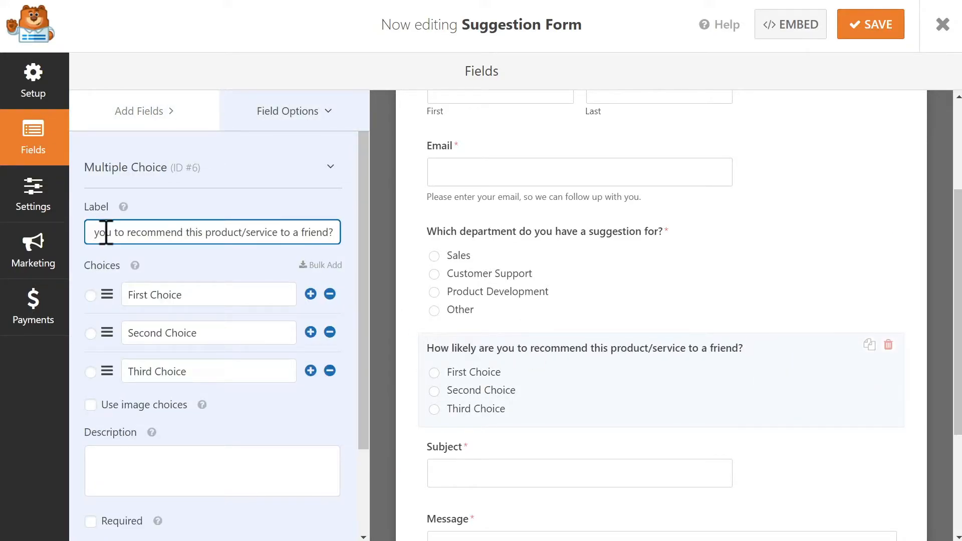
# Step: Set the three choices of the recommendation question to "Absolutely", "Maybe" and "No Way"
pyautogui.click(187, 295)
pyautogui.moveTo(187, 295); pyautogui.dragTo(101, 294)
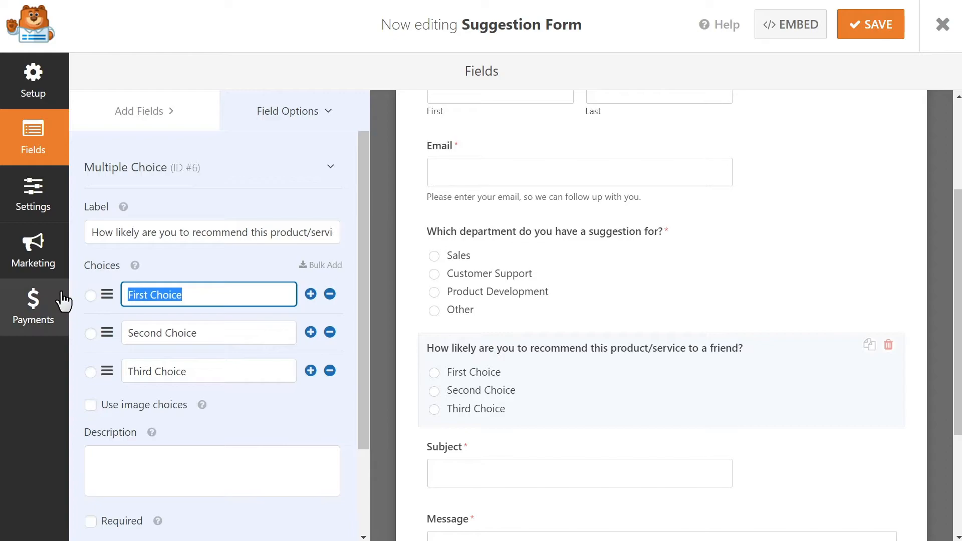
pyautogui.write('Absolutely')
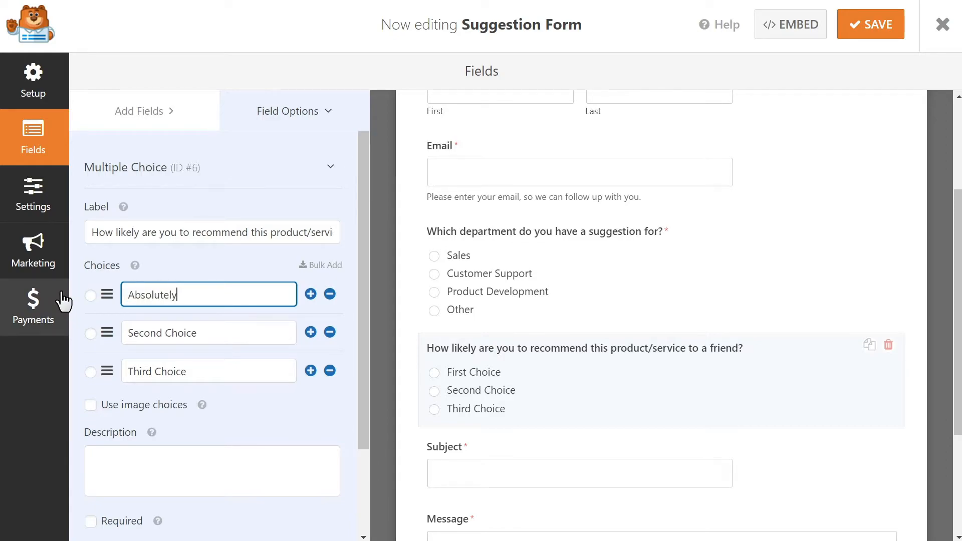
pyautogui.tripleClick(224, 331)
pyautogui.write('Maybe')
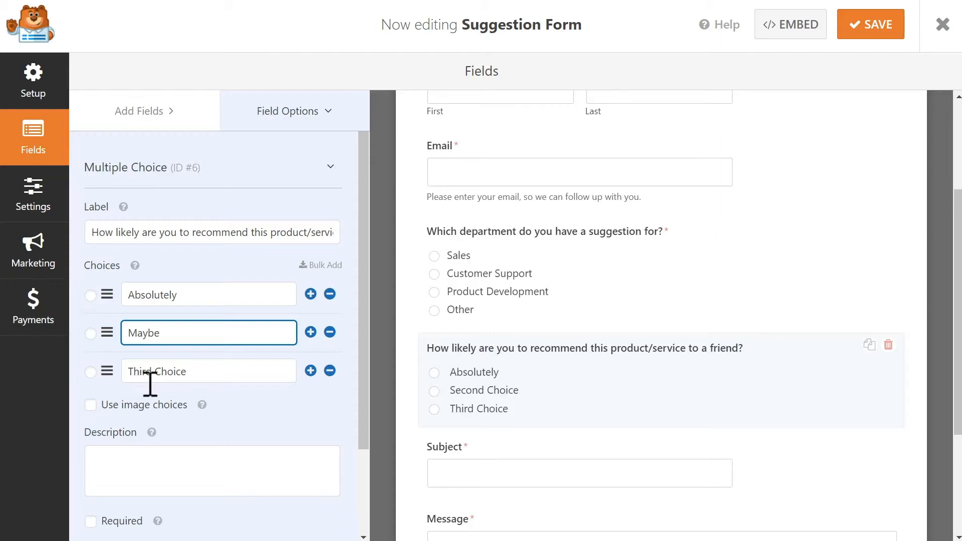
pyautogui.moveTo(150, 370); pyautogui.dragTo(79, 369)
pyautogui.write('No Way')
pyautogui.click(253, 405)
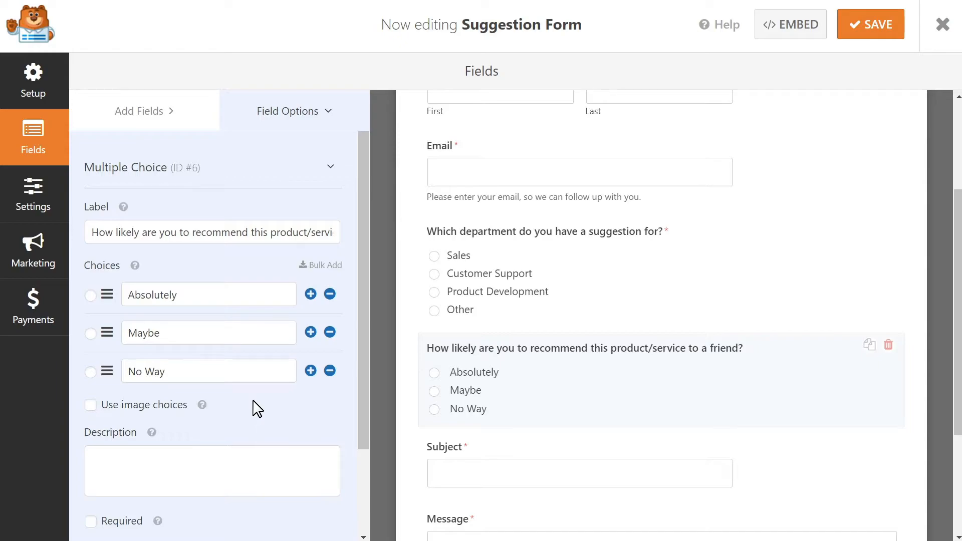
# Step: Add a Paragraph Text field above Subject and label it "What did you love about your product/service? How can we make it more enjoyable?"
pyautogui.click(157, 112)
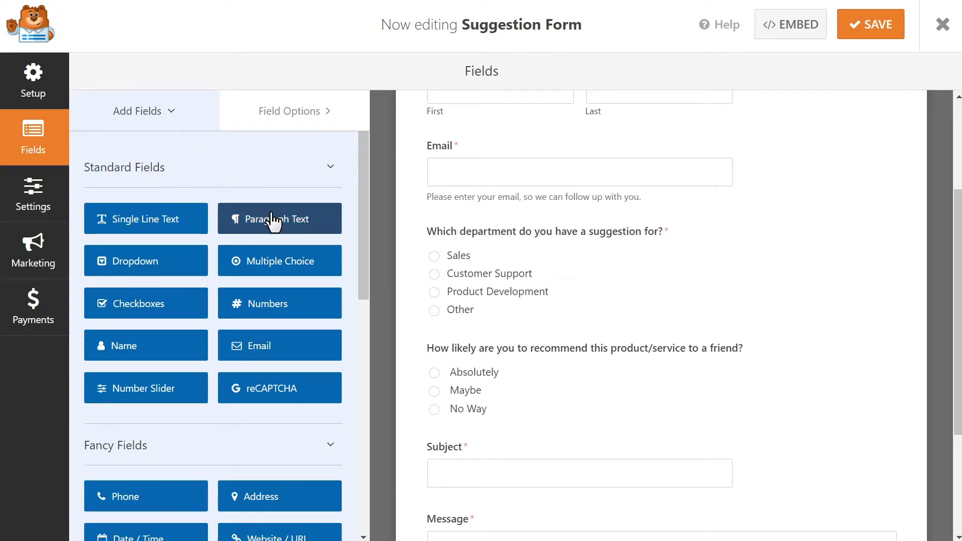
pyautogui.moveTo(271, 219); pyautogui.dragTo(478, 444)
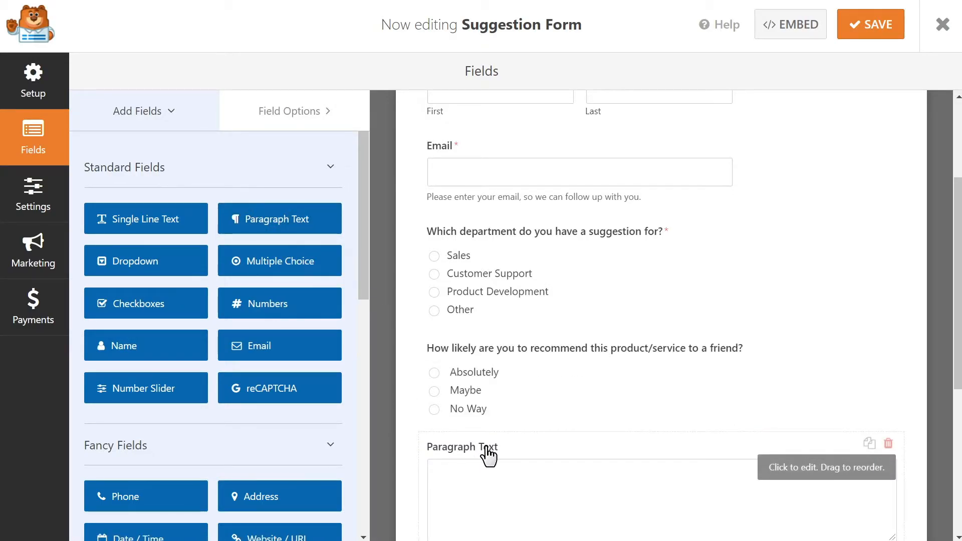
pyautogui.click(488, 453)
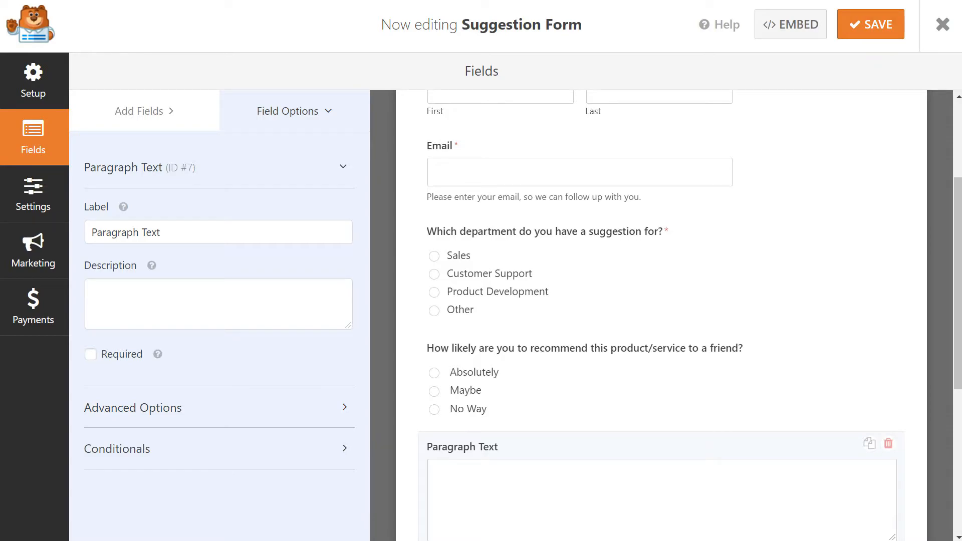
pyautogui.moveTo(345, 238); pyautogui.dragTo(28, 213)
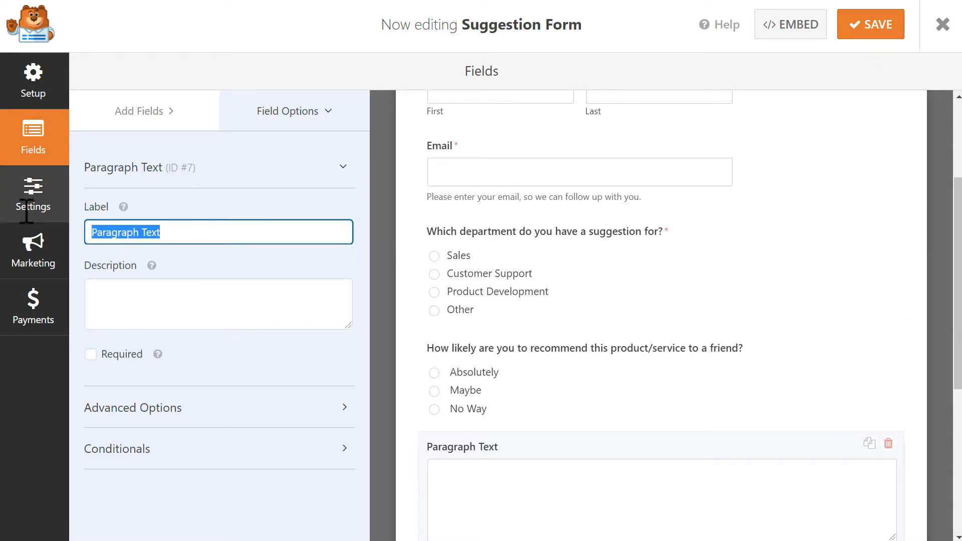
pyautogui.write('What did you love abou')
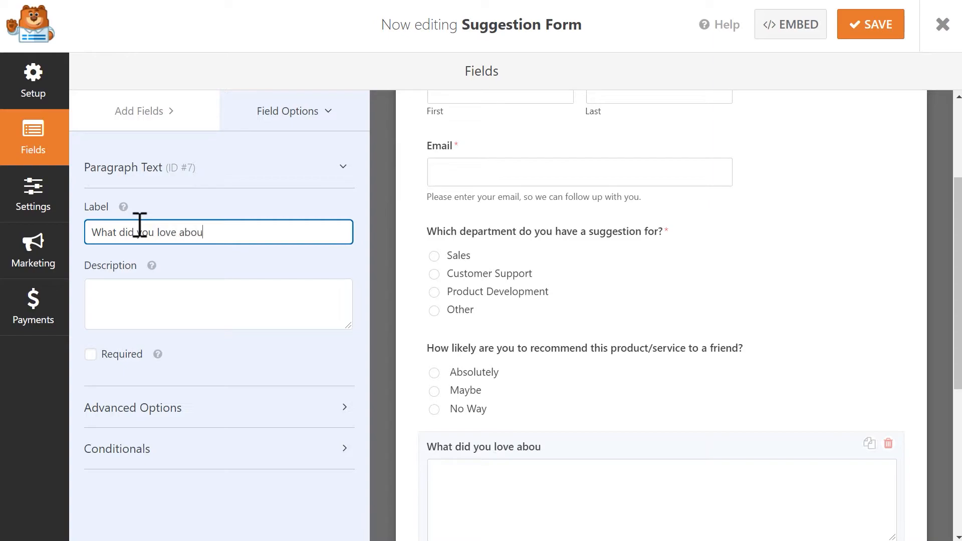
pyautogui.write('t your product/service? ')
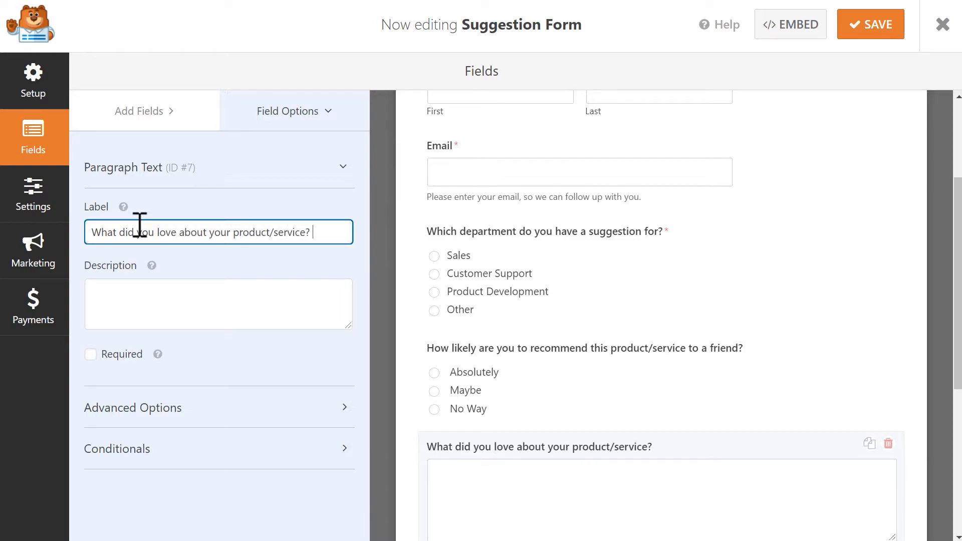
pyautogui.write('How can we make it more enj')
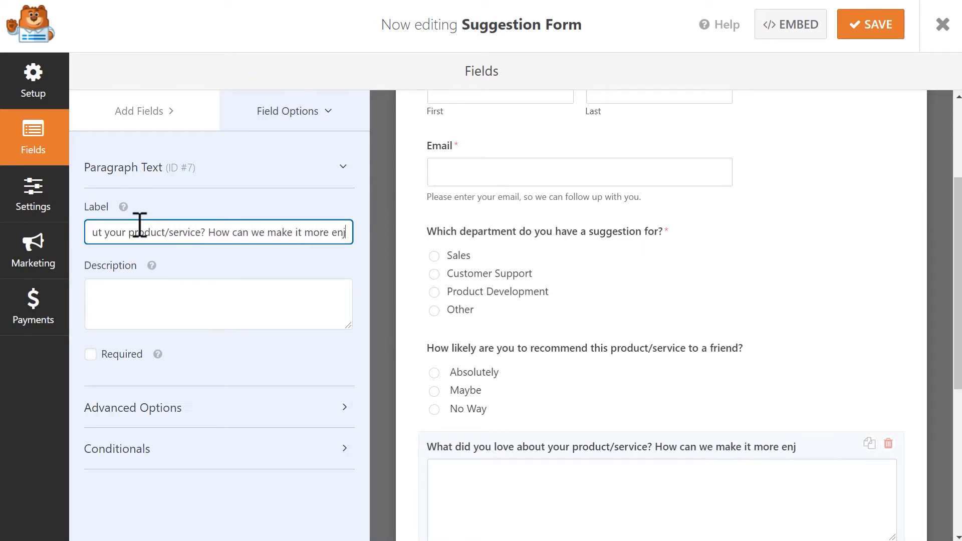
pyautogui.write('oyable?')
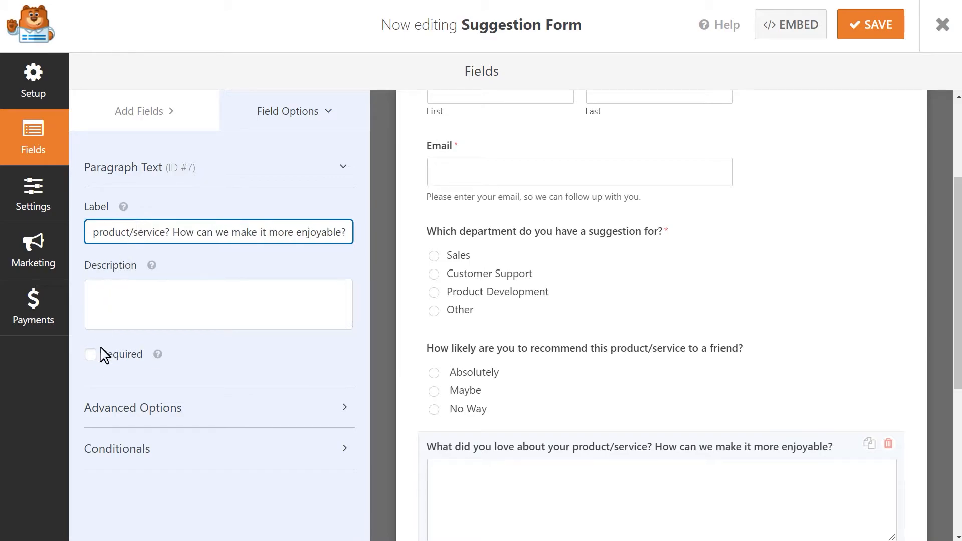
# Step: Enable conditional logic on the "What did you love" field to show it if the recommendation question is Absolutely
pyautogui.click(146, 454)
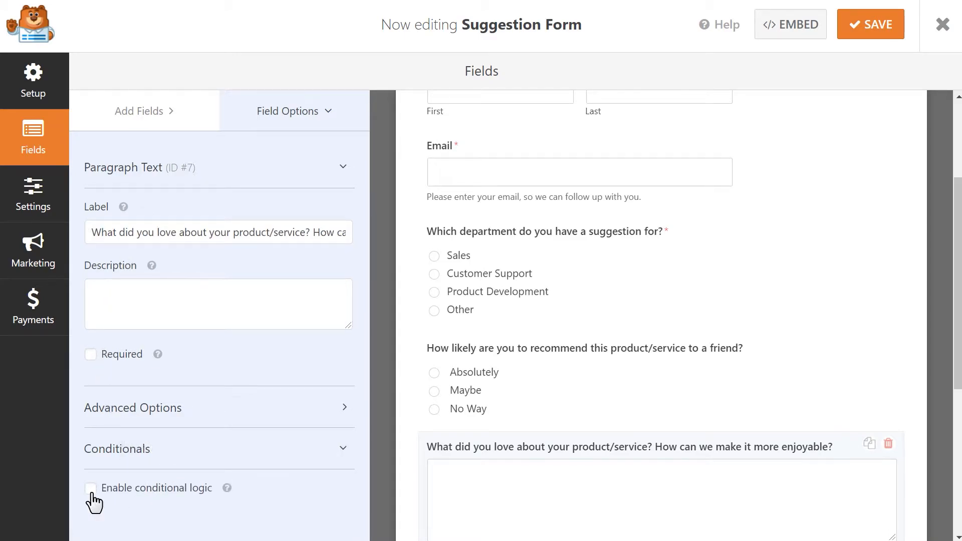
pyautogui.click(91, 488)
pyautogui.moveTo(360, 399); pyautogui.dragTo(362, 509)
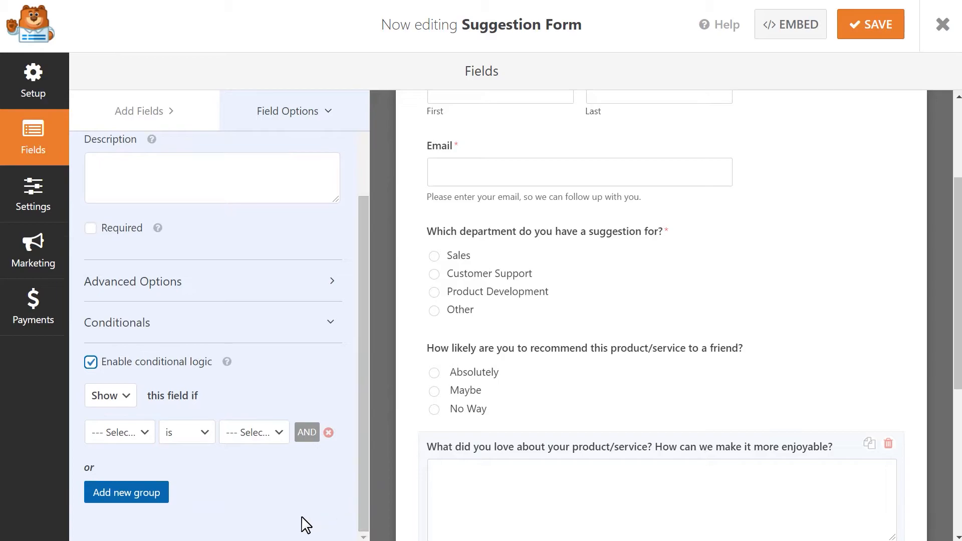
pyautogui.click(133, 433)
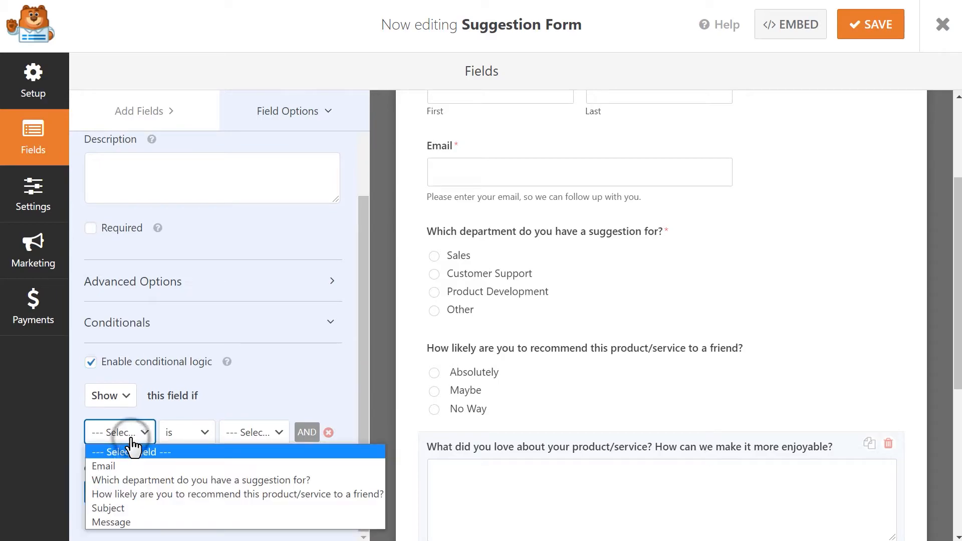
pyautogui.click(166, 495)
pyautogui.click(273, 435)
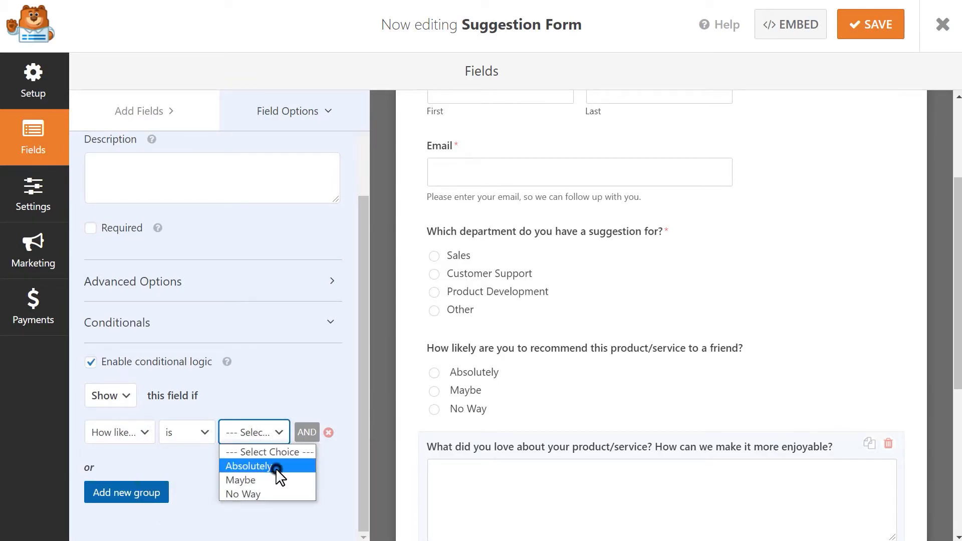
pyautogui.click(277, 468)
pyautogui.click(281, 478)
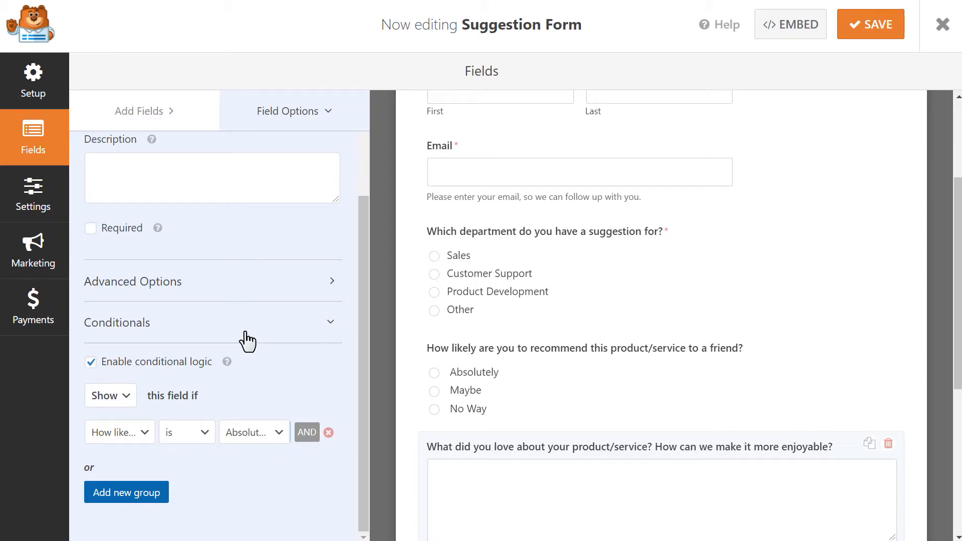
# Step: Add another Paragraph Text field above Subject and label it "What did you dislike about your experience? How can we improve?"
pyautogui.click(172, 110)
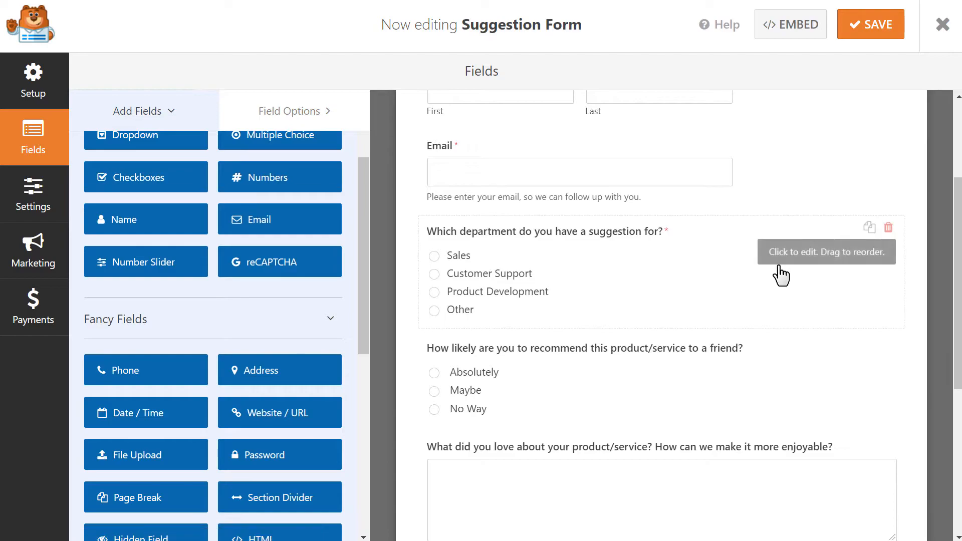
pyautogui.moveTo(955, 261); pyautogui.dragTo(948, 339)
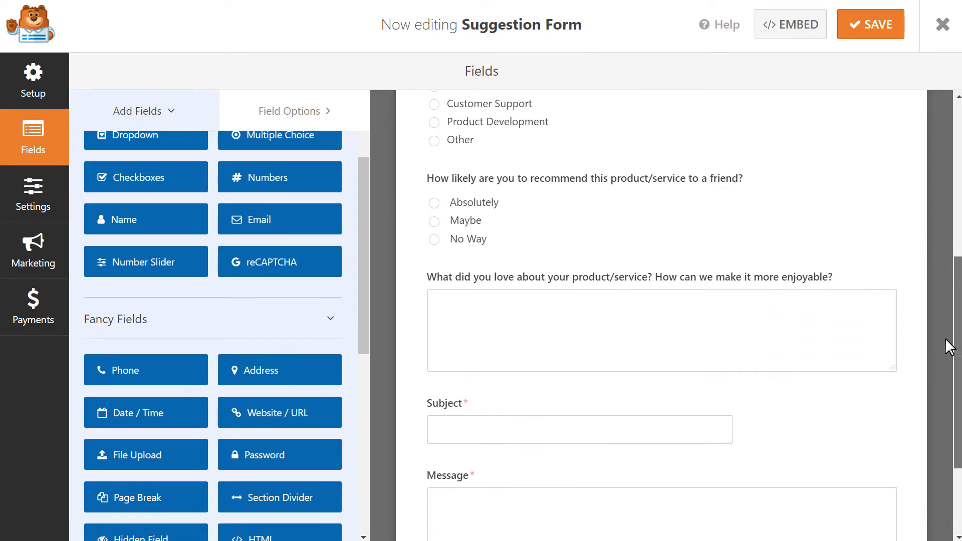
pyautogui.moveTo(368, 275); pyautogui.dragTo(364, 220)
pyautogui.moveTo(298, 223); pyautogui.dragTo(499, 408)
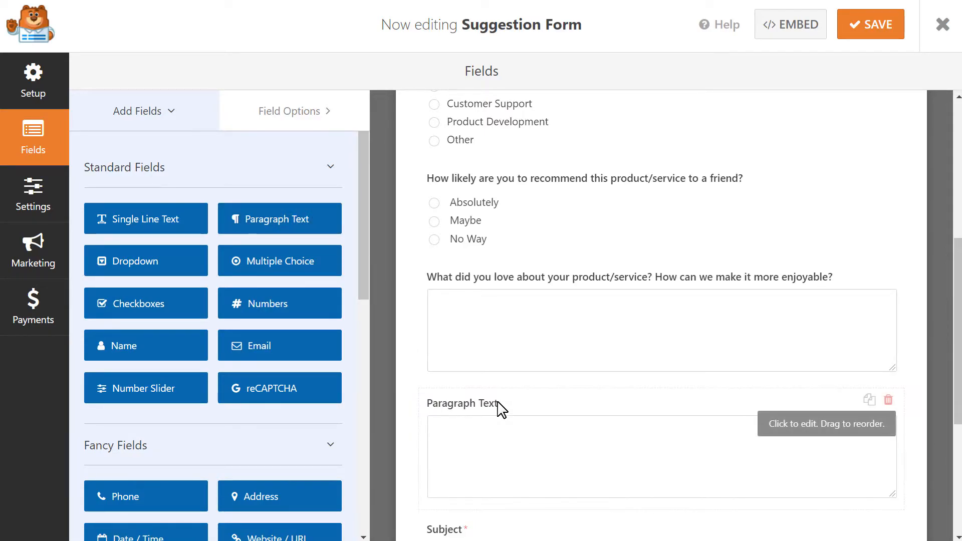
pyautogui.click(499, 408)
pyautogui.tripleClick(270, 233)
pyautogui.write('What did you dislike abo')
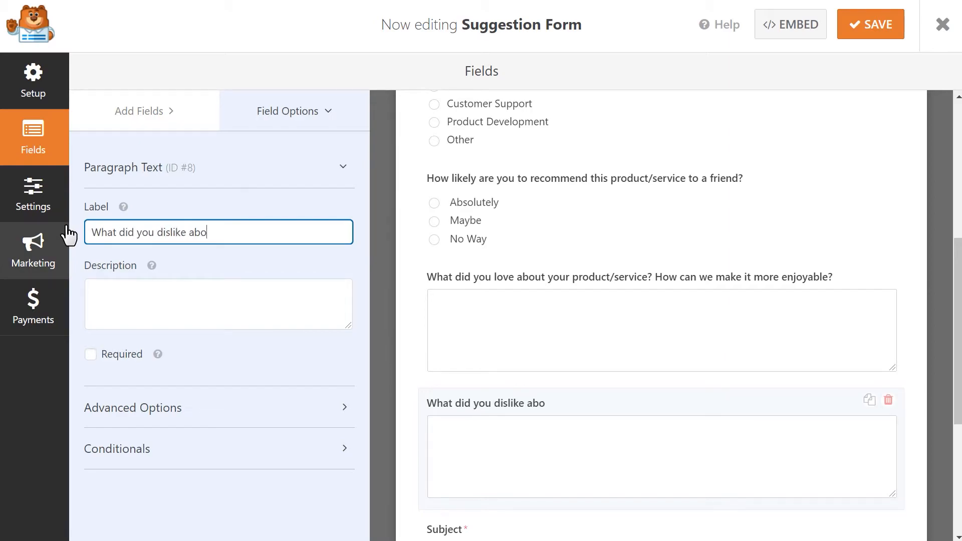
pyautogui.write('ut your experience? H')
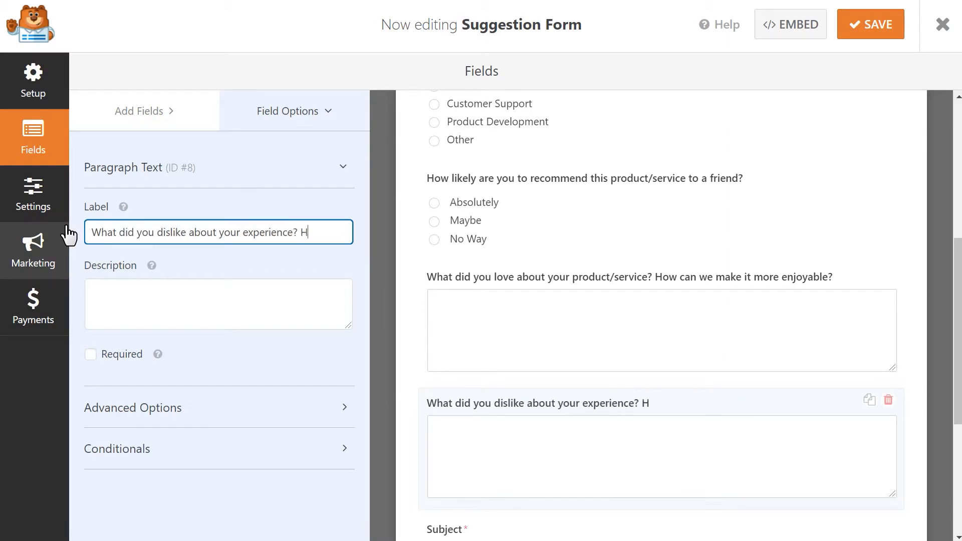
pyautogui.write('ow can we improve?')
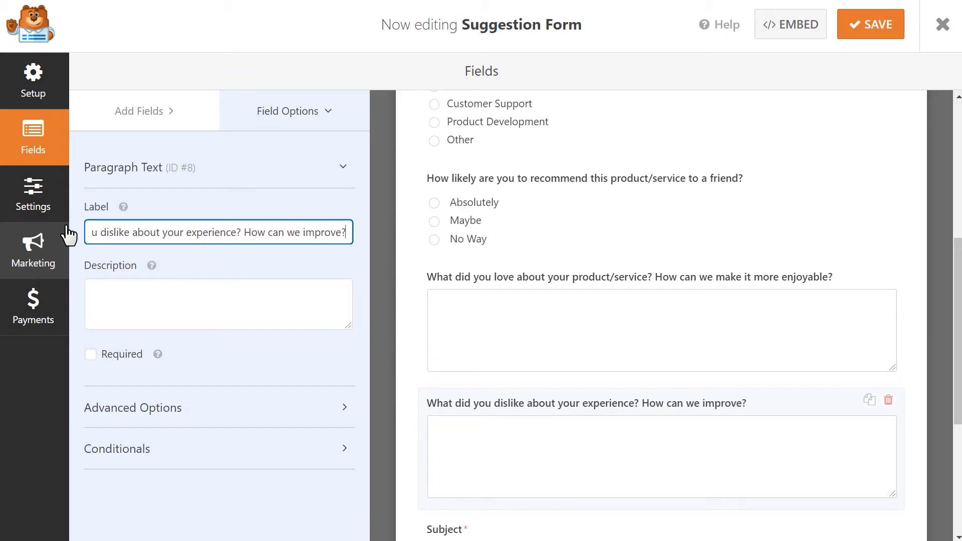
# Step: Enable conditional logic to show the "What did you dislike" field if the recommendation question is No Way, and save the form
pyautogui.click(132, 451)
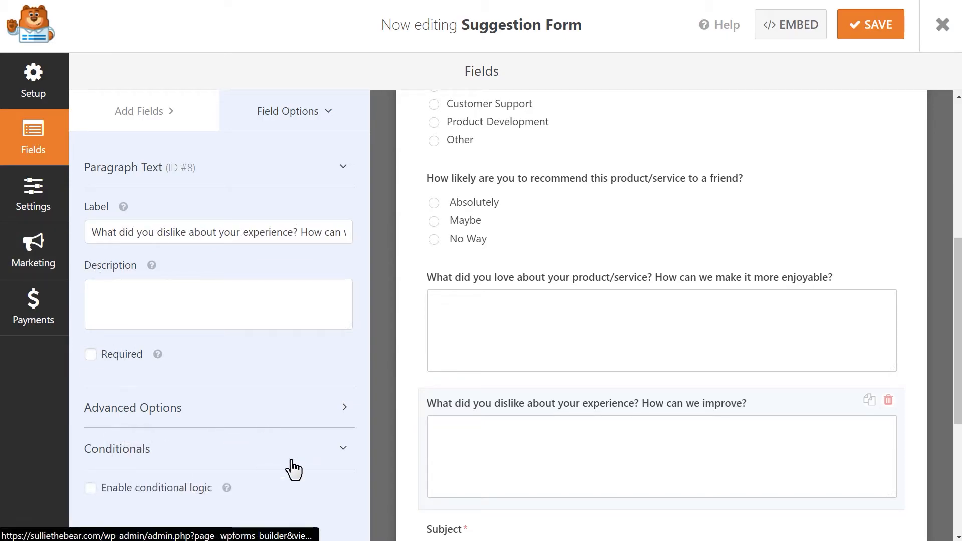
pyautogui.click(91, 488)
pyautogui.moveTo(365, 337); pyautogui.dragTo(359, 436)
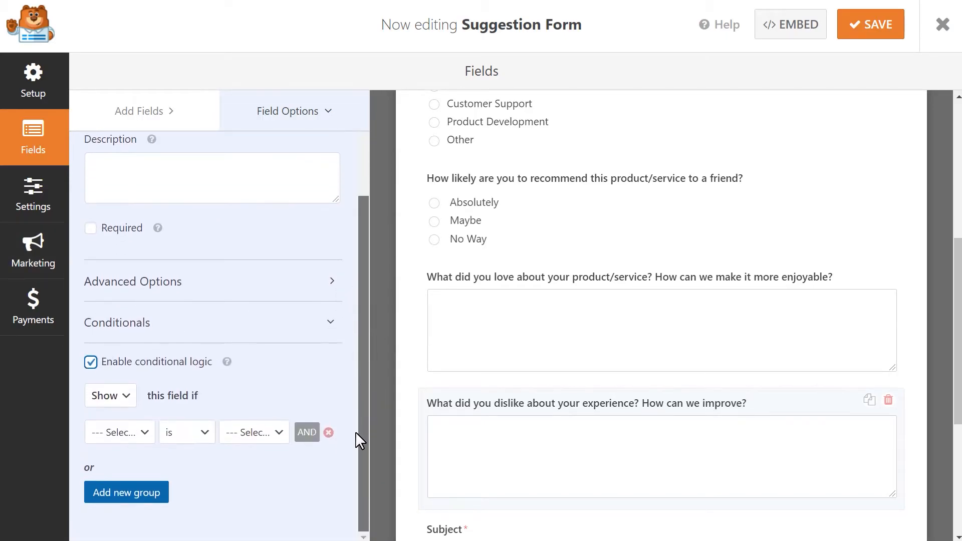
pyautogui.click(135, 433)
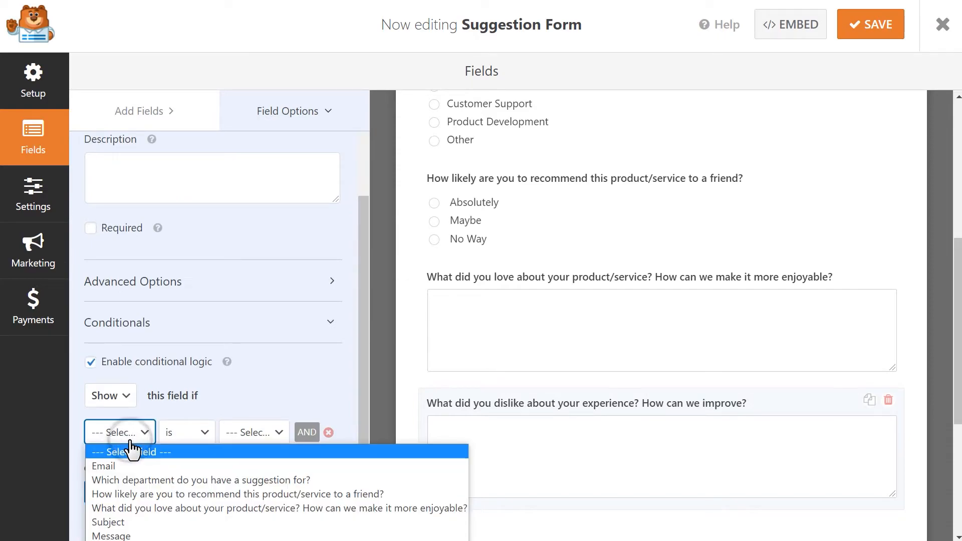
pyautogui.click(155, 491)
pyautogui.click(255, 433)
pyautogui.click(264, 492)
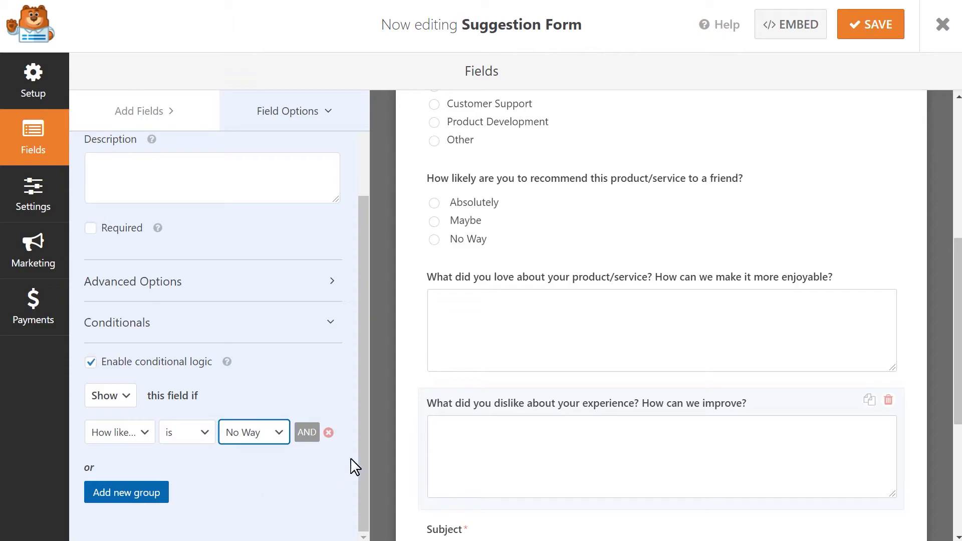
pyautogui.click(867, 45)
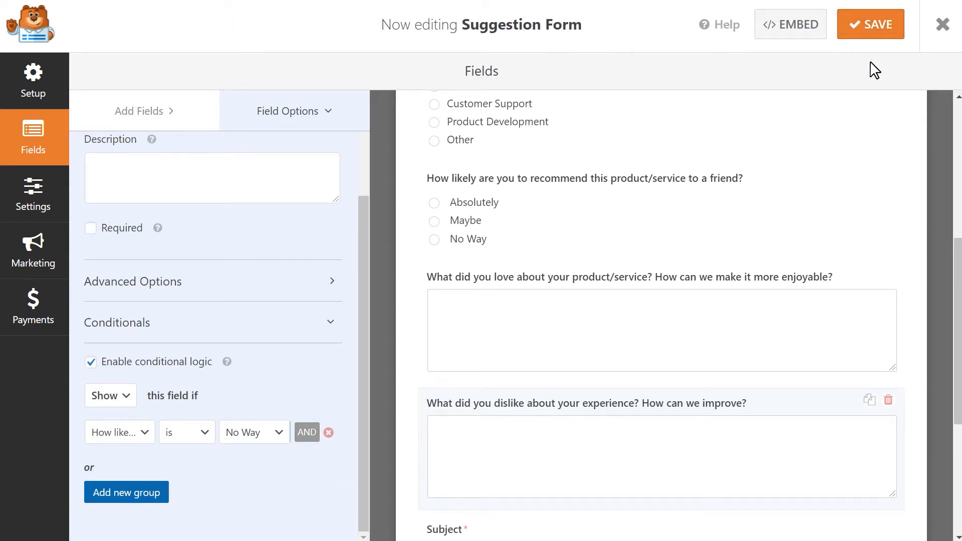
# Step: In the form's notification settings, add the Email field's smart tag after {admin_email} in Send To Email Address, separated by a comma
pyautogui.click(50, 201)
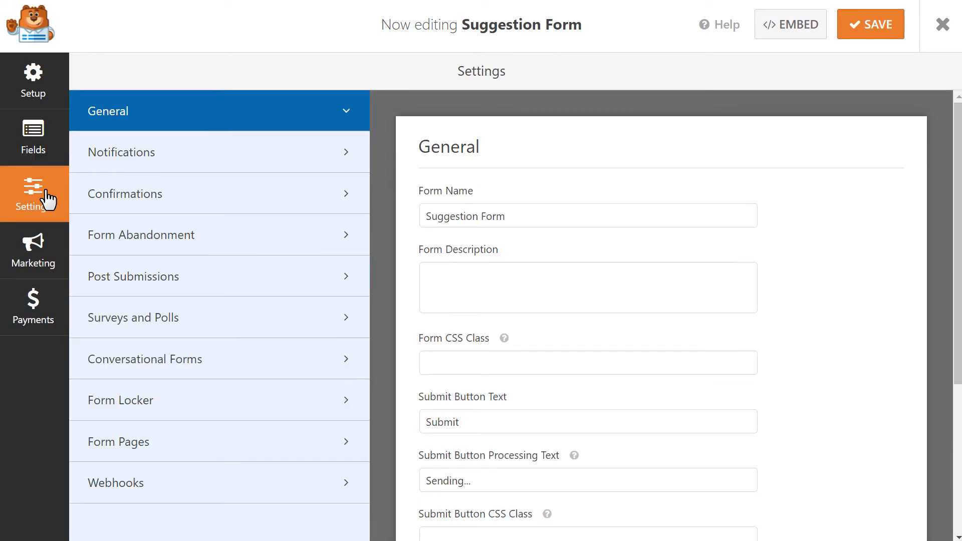
pyautogui.click(163, 154)
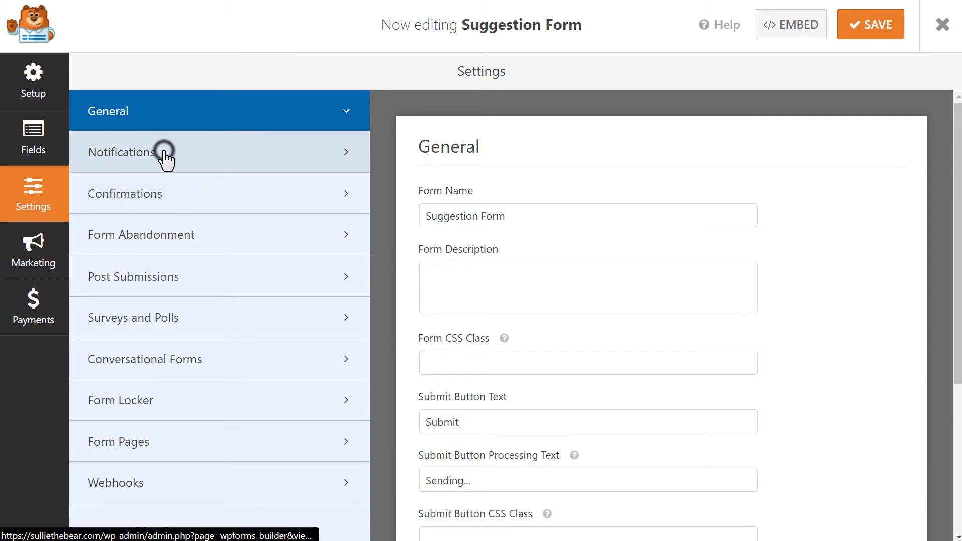
pyautogui.click(552, 319)
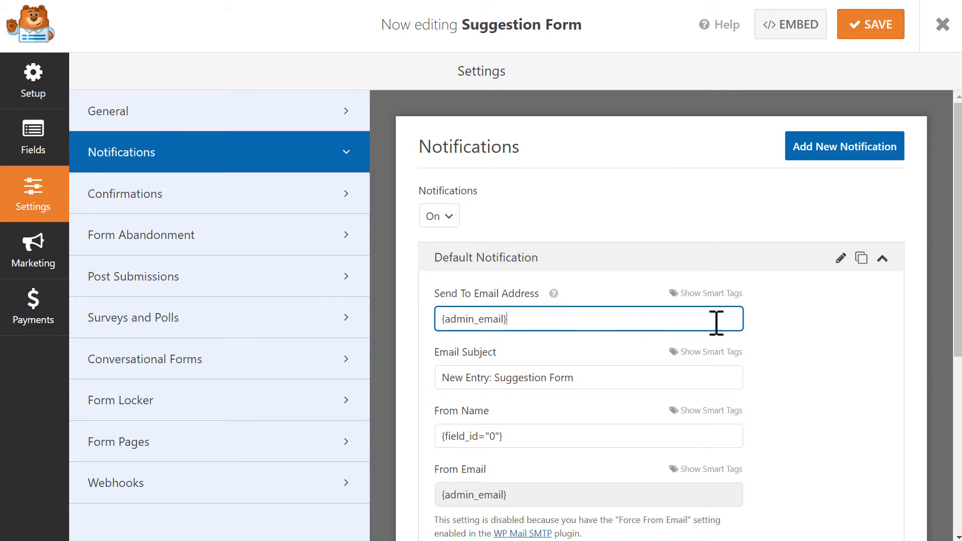
pyautogui.click(735, 292)
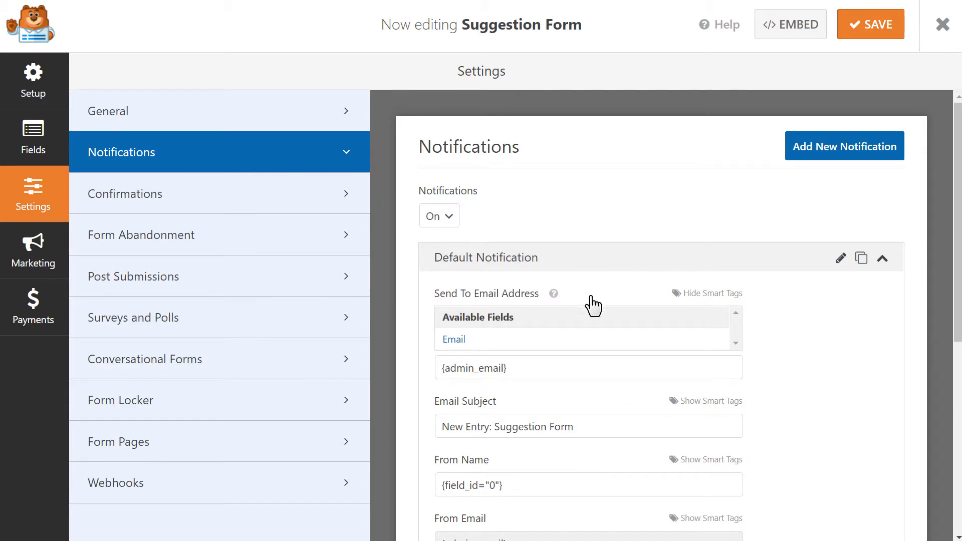
pyautogui.click(538, 340)
pyautogui.moveTo(590, 319); pyautogui.dragTo(518, 328)
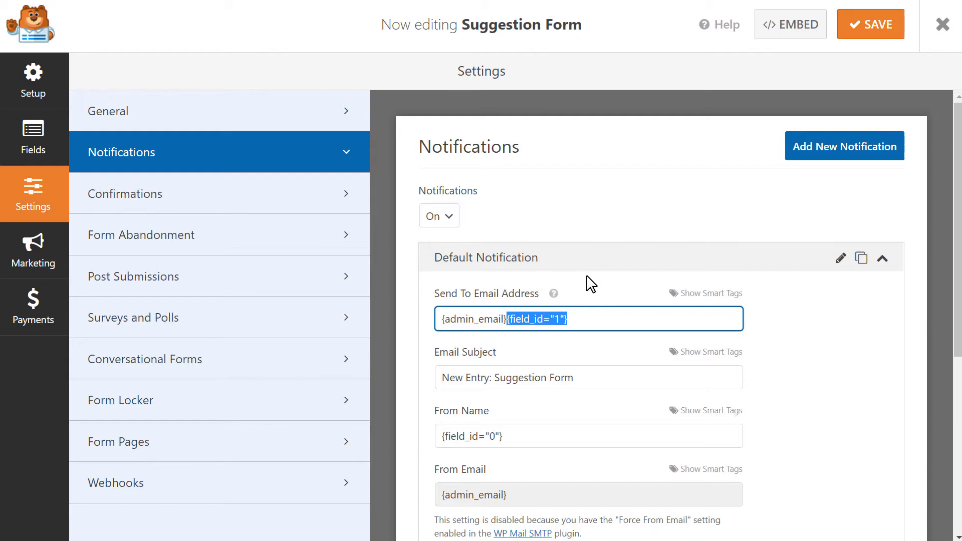
pyautogui.click(507, 319)
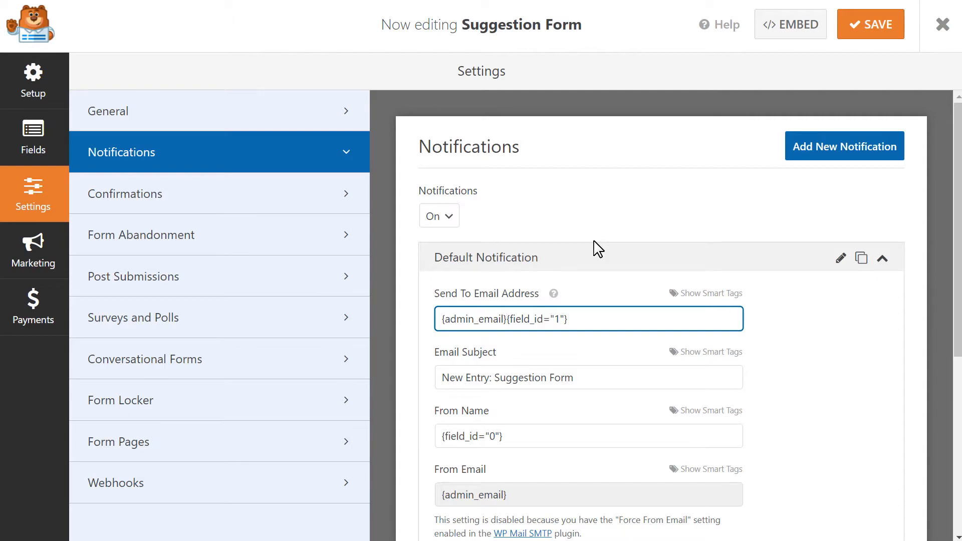
pyautogui.write(',')
# Step: Review the default notification's Email Subject, From Name, Reply-To and Message fields
pyautogui.click(614, 379)
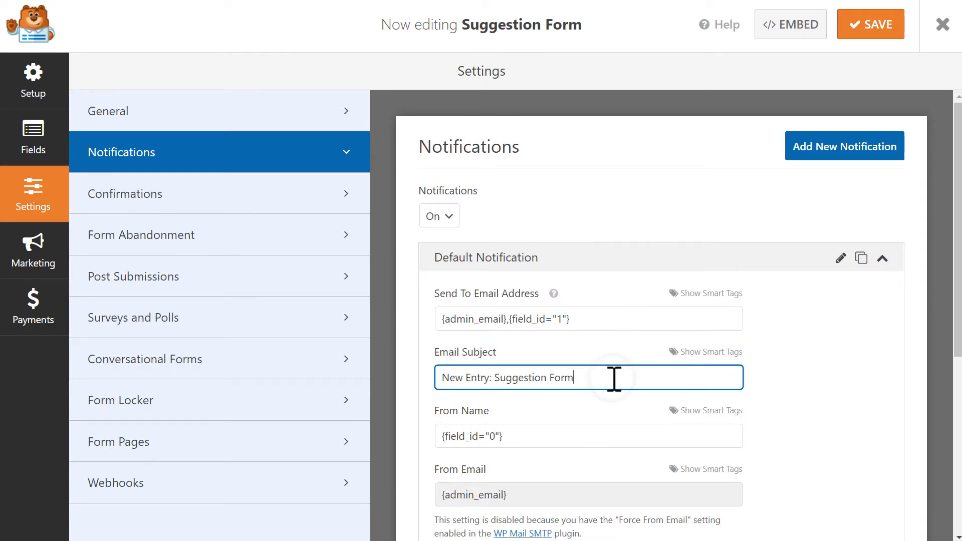
pyautogui.click(620, 435)
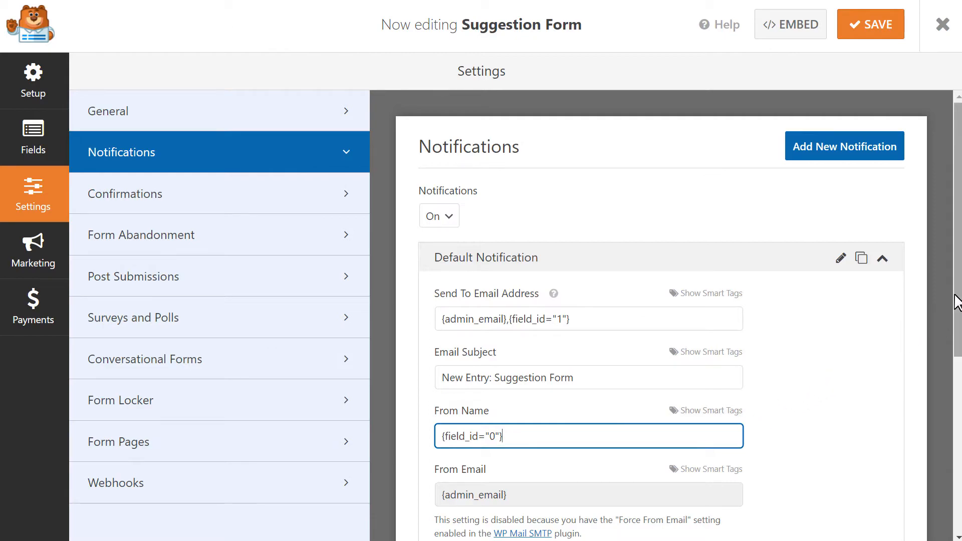
pyautogui.moveTo(958, 303); pyautogui.dragTo(950, 432)
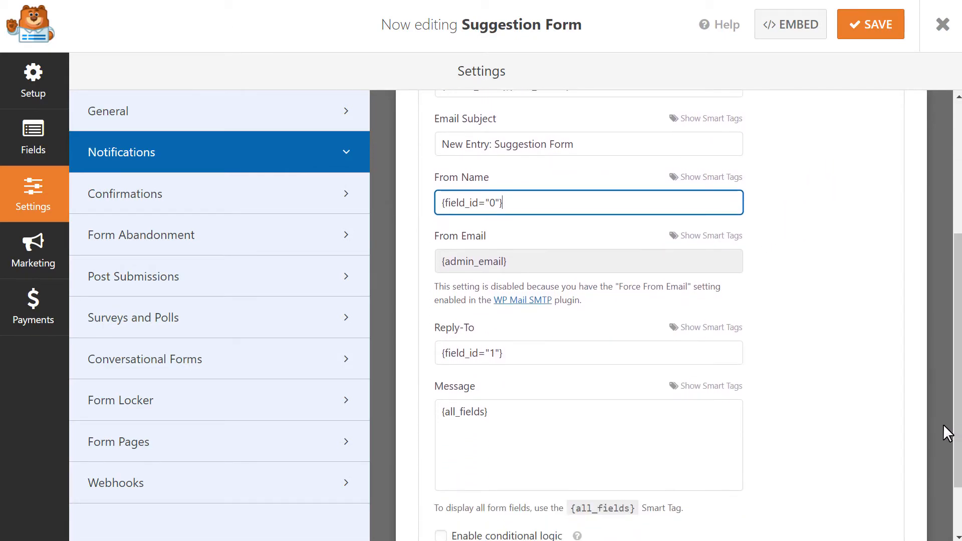
pyautogui.click(609, 352)
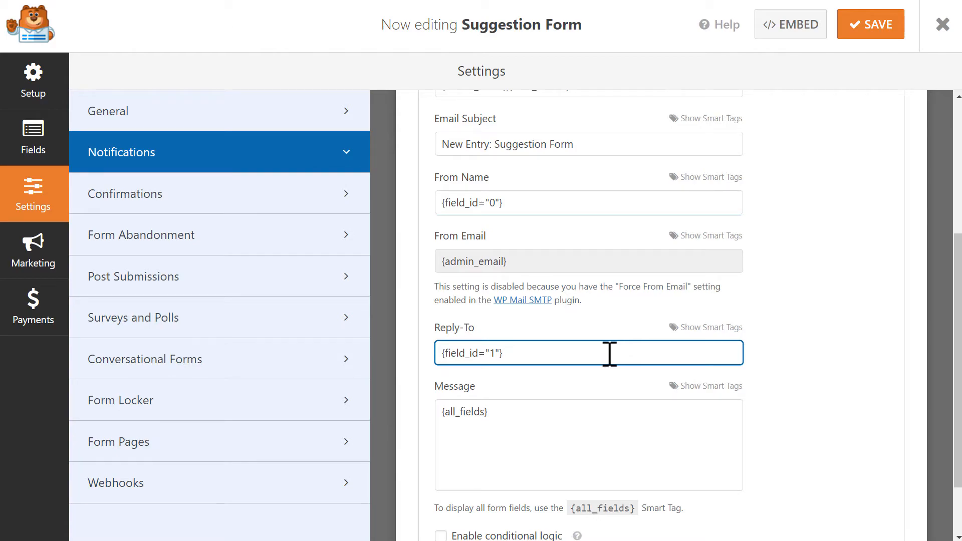
pyautogui.click(612, 423)
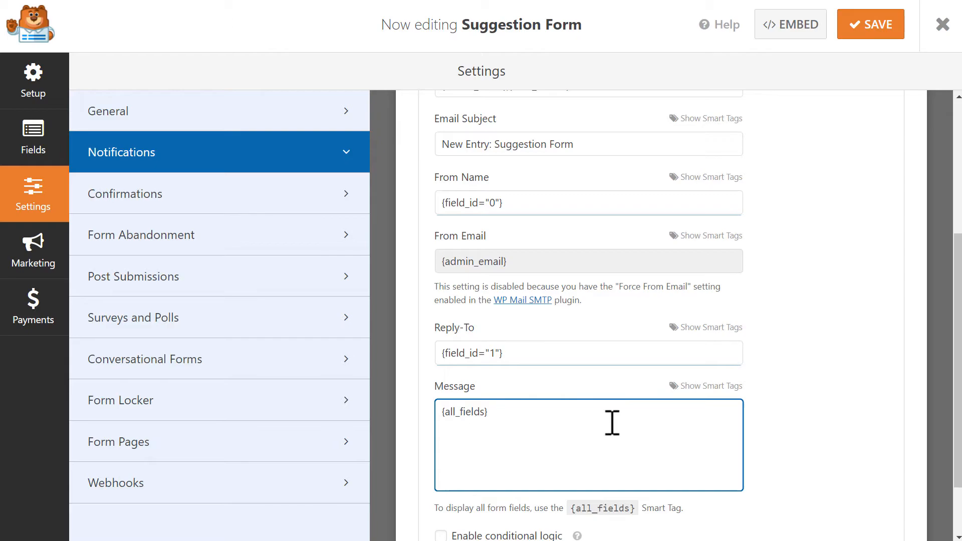
pyautogui.moveTo(610, 422); pyautogui.dragTo(444, 416)
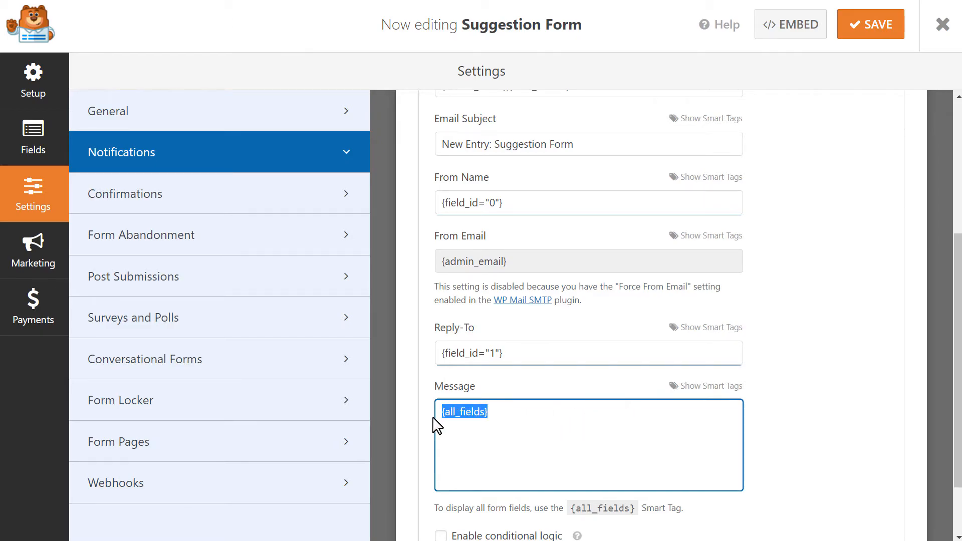
pyautogui.click(621, 421)
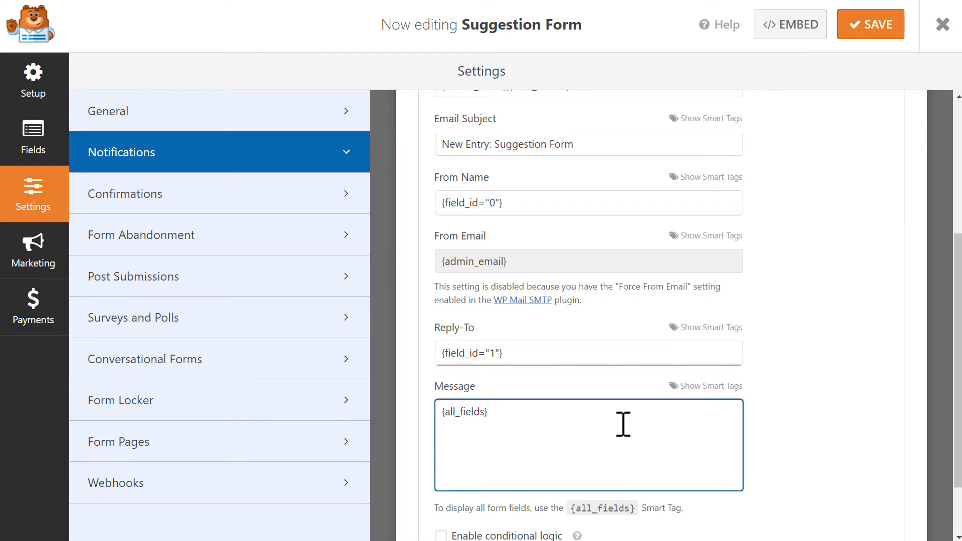
# Step: Open the form's Confirmations settings and review the default confirmation's type options and message text
pyautogui.click(335, 193)
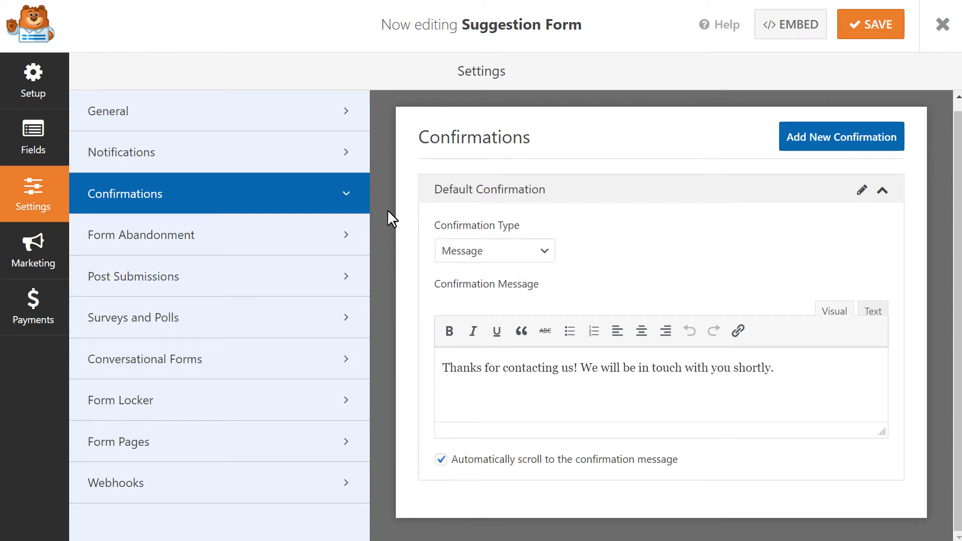
pyautogui.click(531, 252)
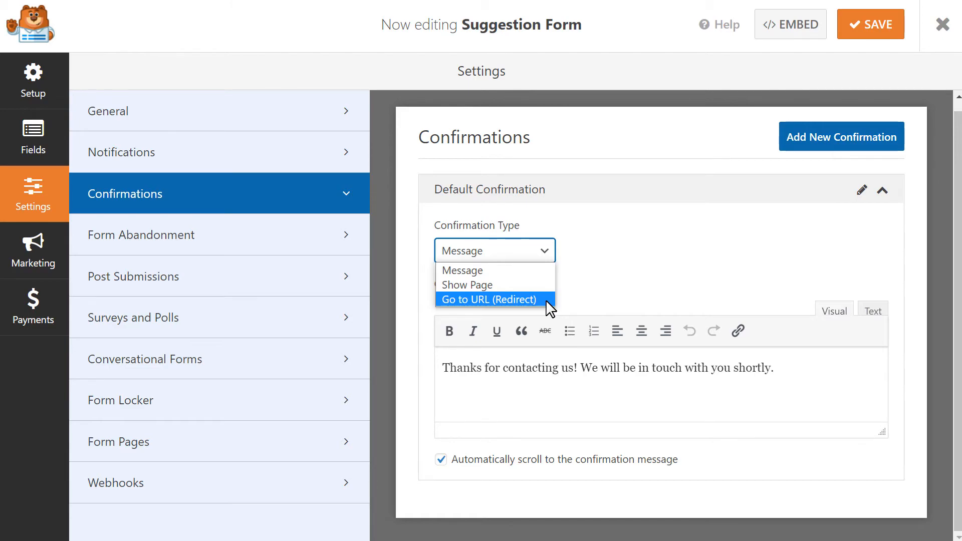
pyautogui.click(544, 269)
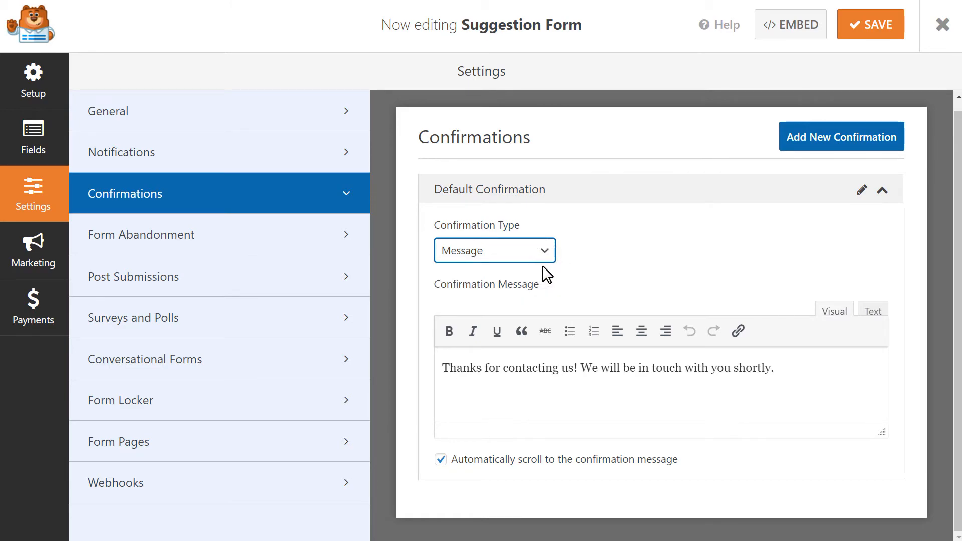
pyautogui.click(807, 367)
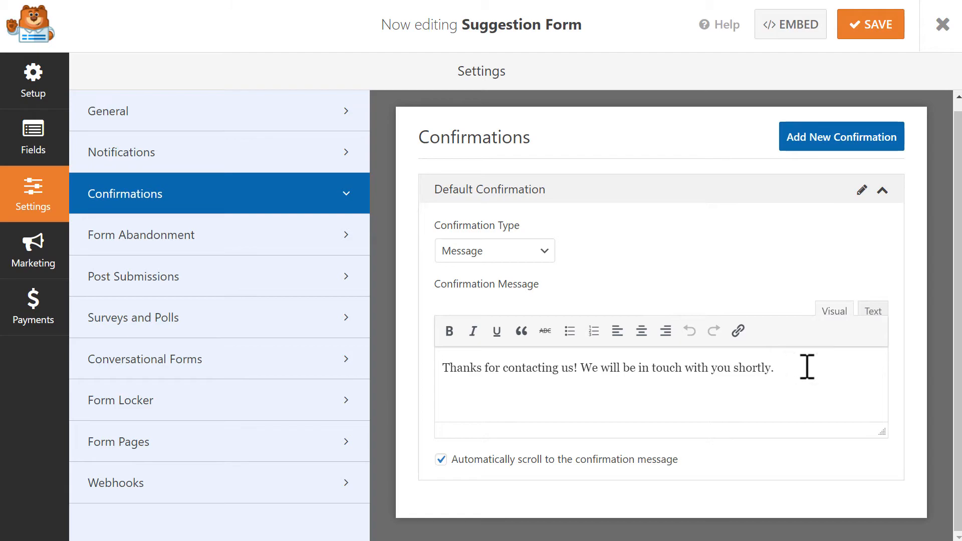
# Step: Try the Show Page confirmation type with Thank You as the confirmation page
pyautogui.click(543, 255)
pyautogui.click(544, 281)
pyautogui.click(546, 323)
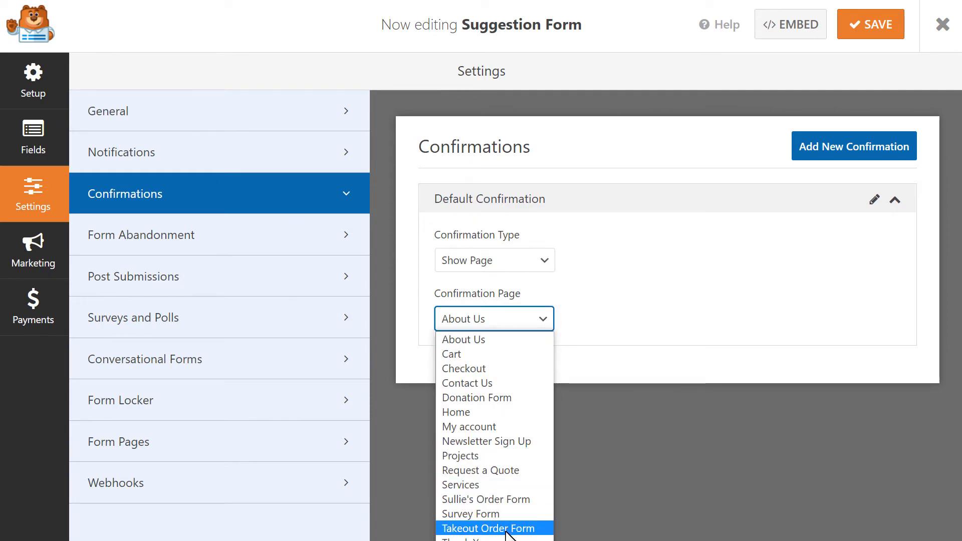
pyautogui.click(544, 536)
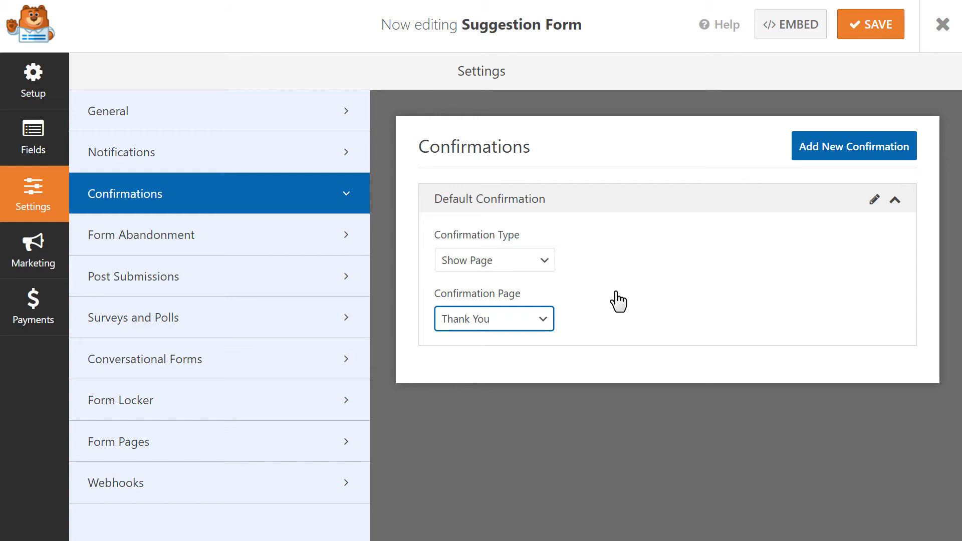
# Step: Try the Go to URL (Redirect) confirmation type and activate its redirect URL field
pyautogui.click(545, 261)
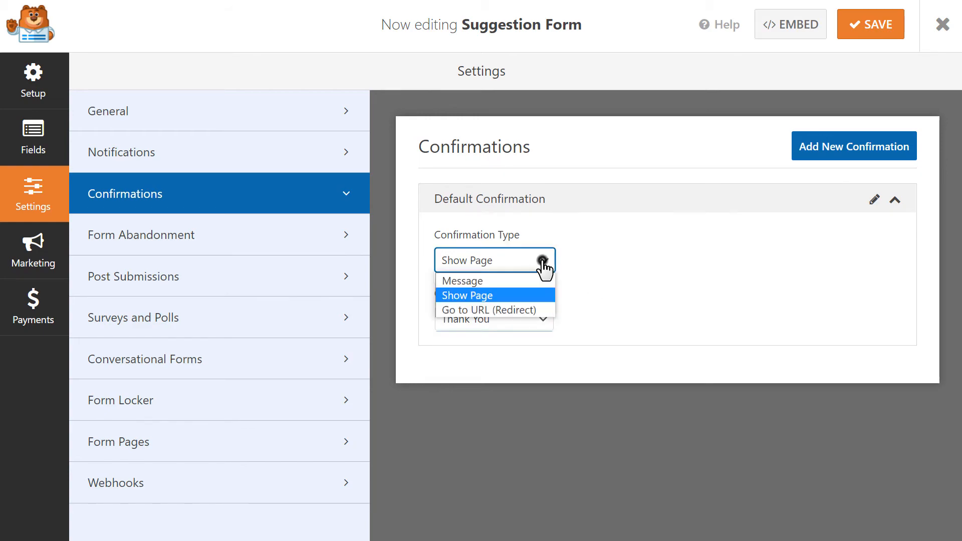
pyautogui.click(538, 310)
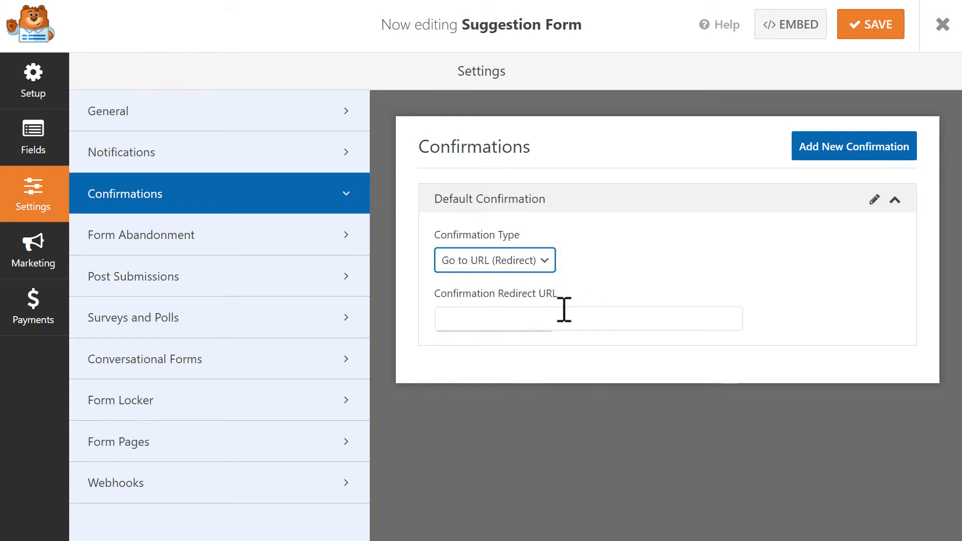
pyautogui.click(586, 315)
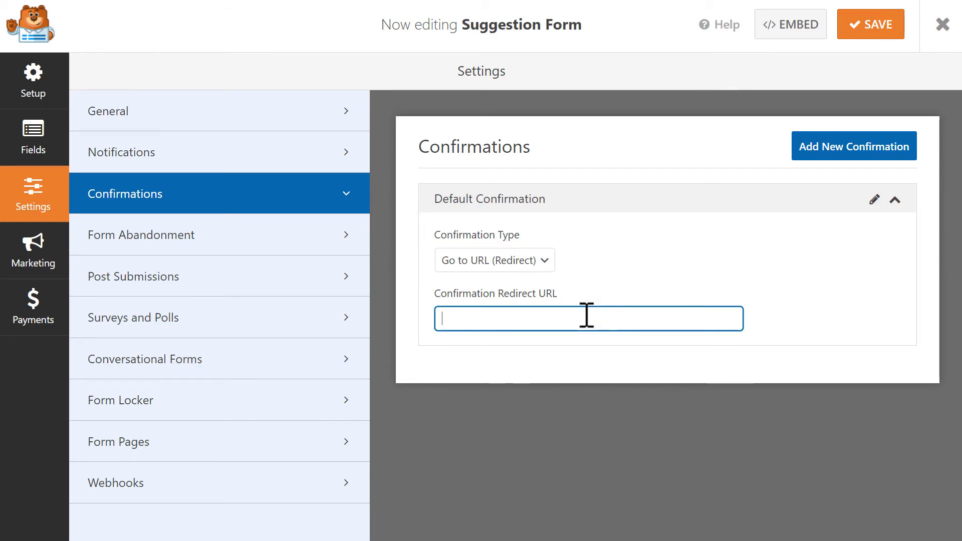
# Step: Set the default confirmation's type to Message and save the form
pyautogui.click(546, 261)
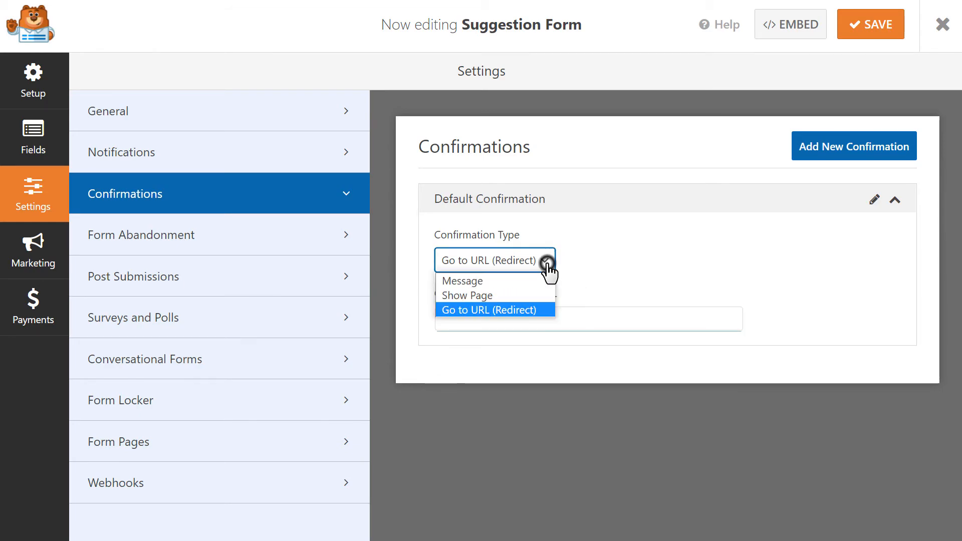
pyautogui.click(533, 282)
pyautogui.click(857, 37)
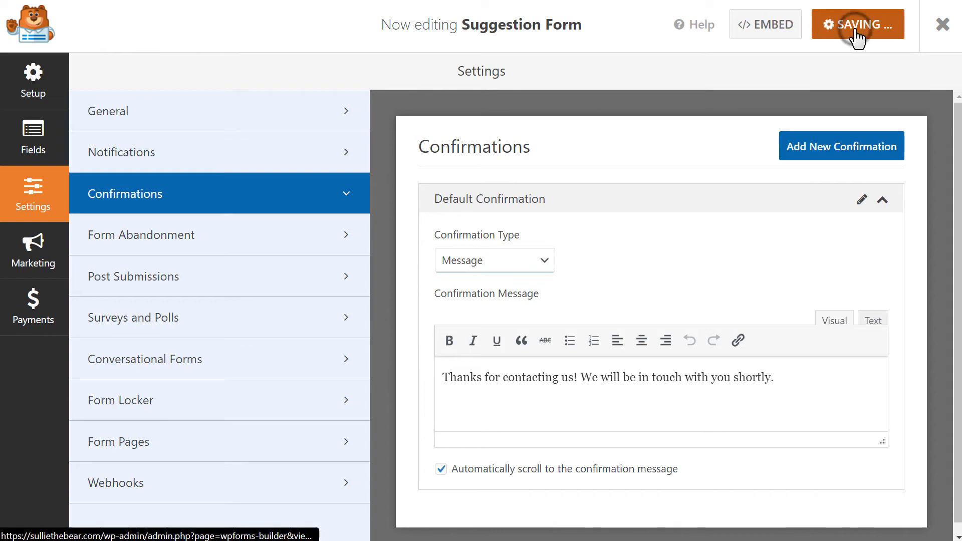
# Step: Exit the form builder and create a new WordPress page titled "Suggestion Form"
pyautogui.click(941, 25)
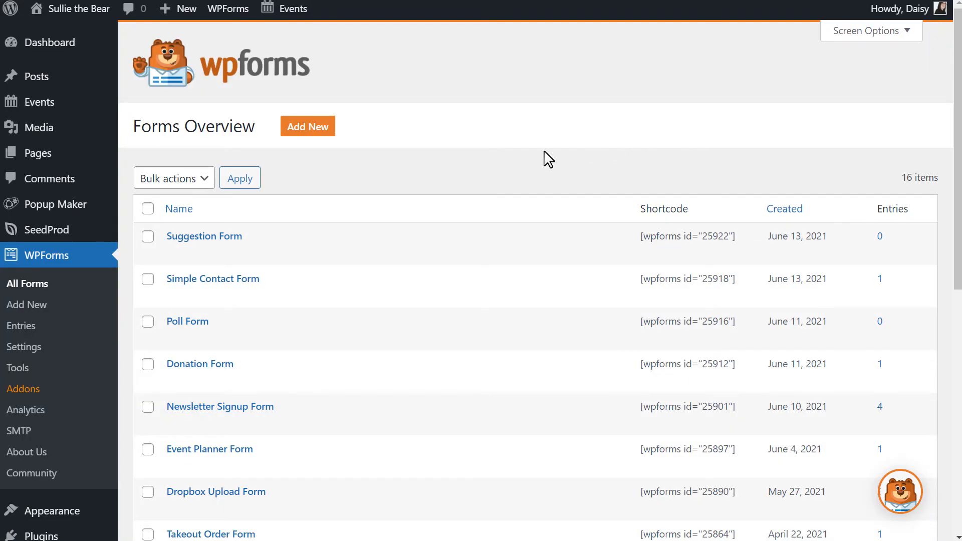
pyautogui.moveTo(83, 154)
pyautogui.click(149, 171)
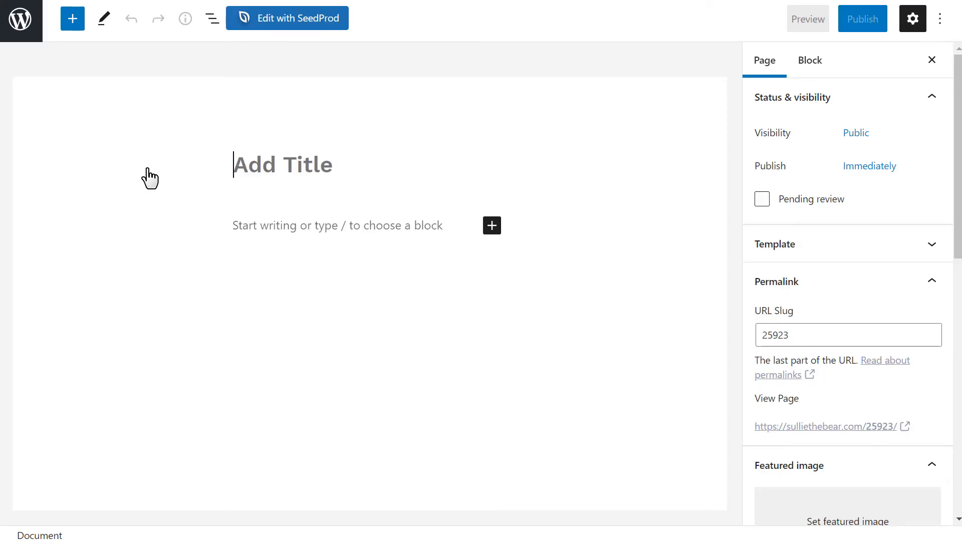
pyautogui.write('Suggestion Form')
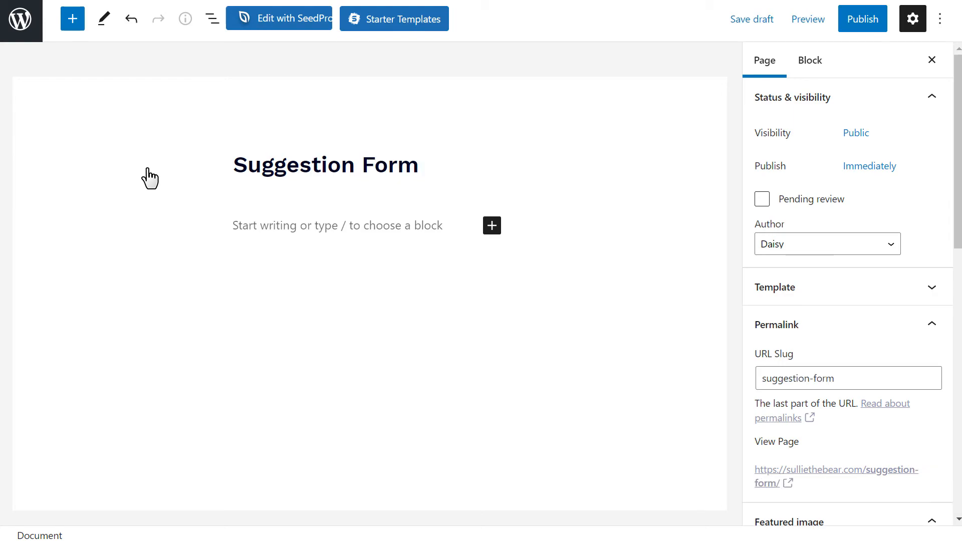
# Step: Insert a WPForms block showing the Suggestion Form into the page and publish the page
pyautogui.click(493, 228)
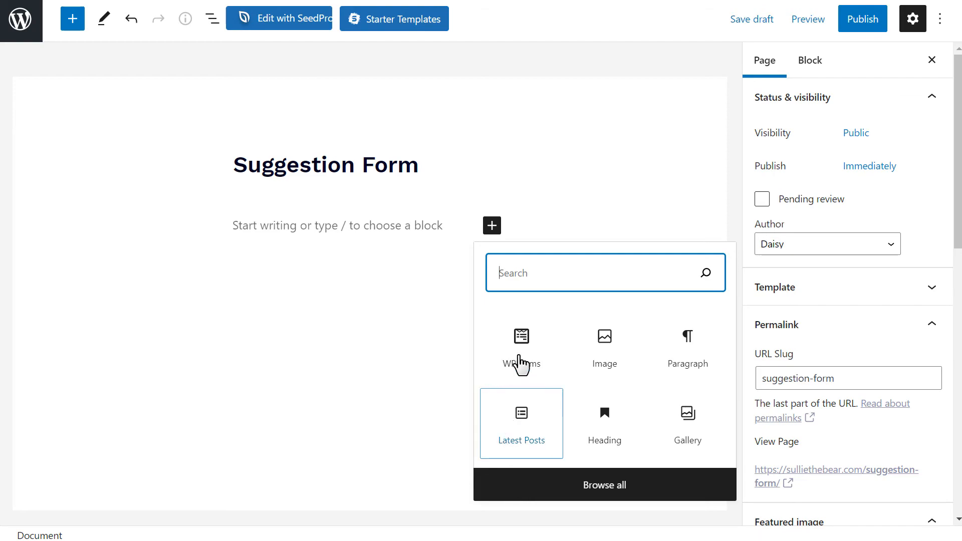
pyautogui.write('wpforms')
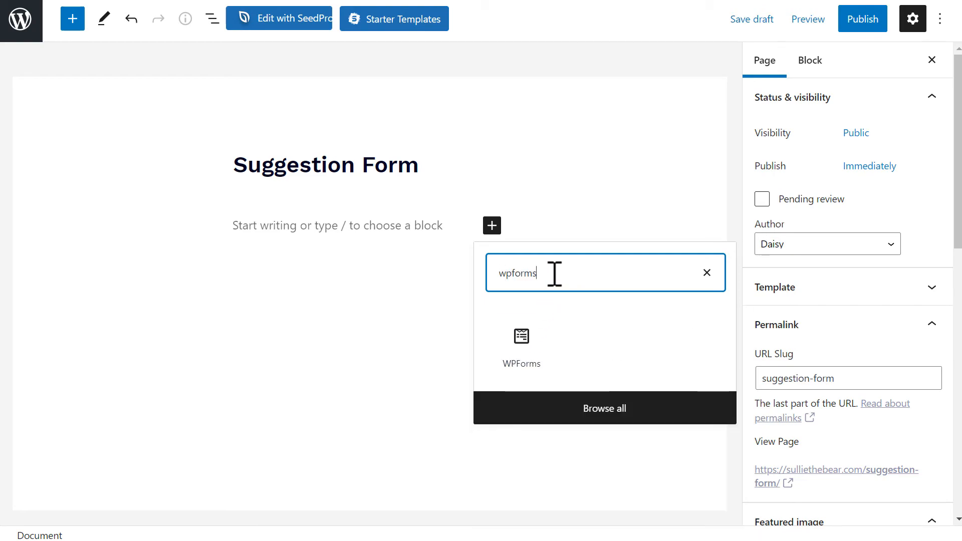
pyautogui.click(522, 344)
pyautogui.click(481, 357)
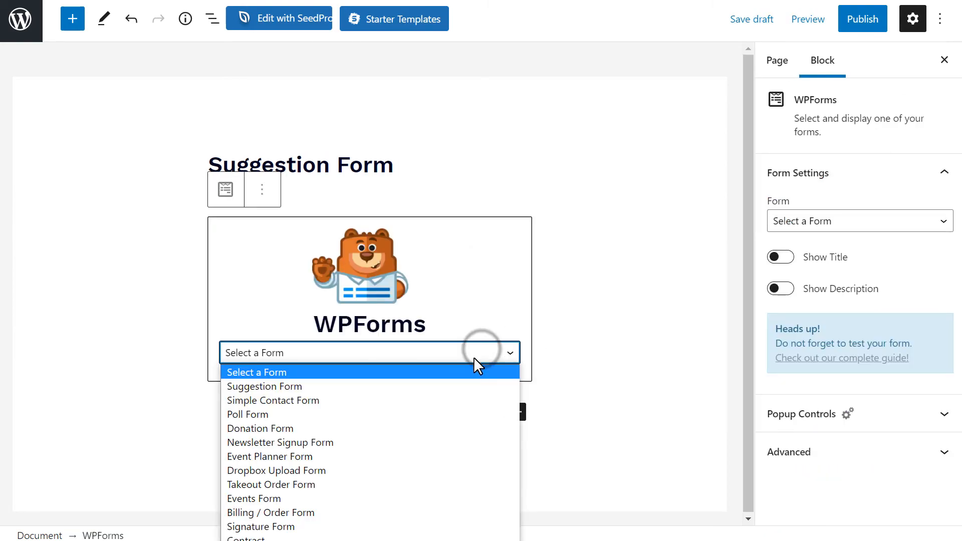
pyautogui.click(450, 383)
pyautogui.click(855, 30)
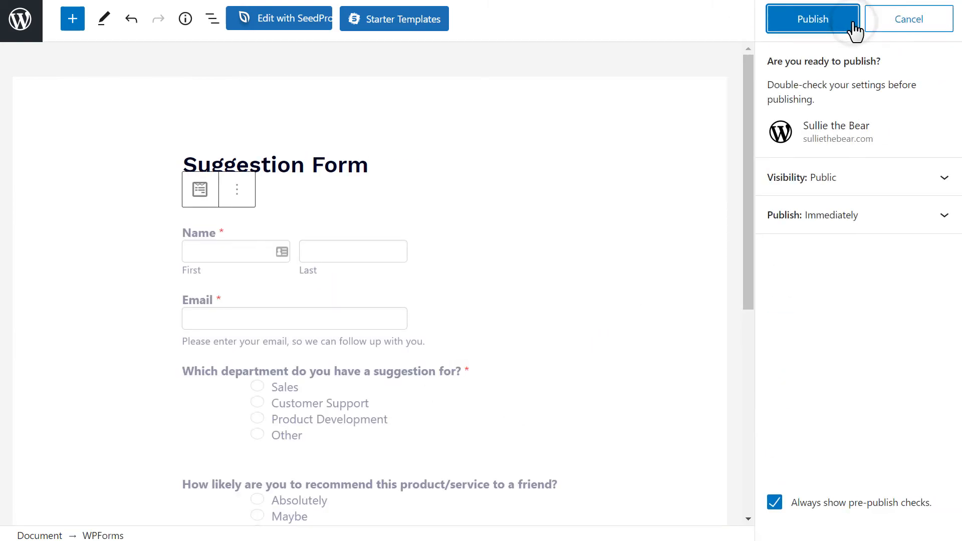
pyautogui.click(842, 31)
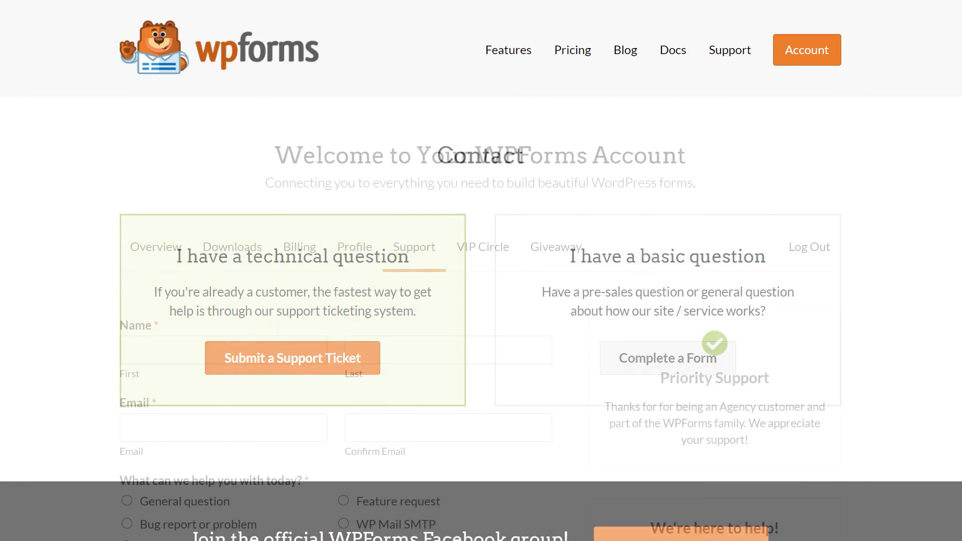
pyautogui.scroll(-4, 482, 270)
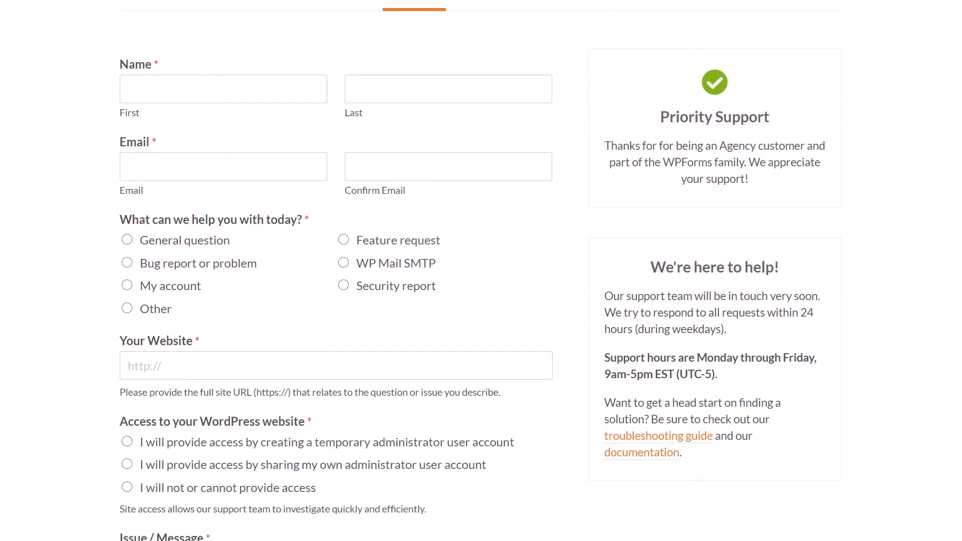
pyautogui.scroll(-4, 481, 270)
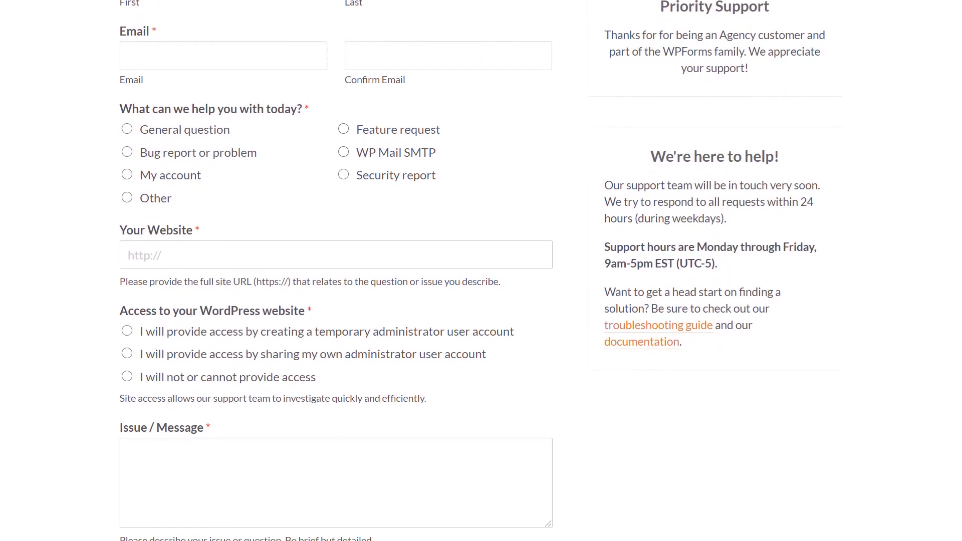